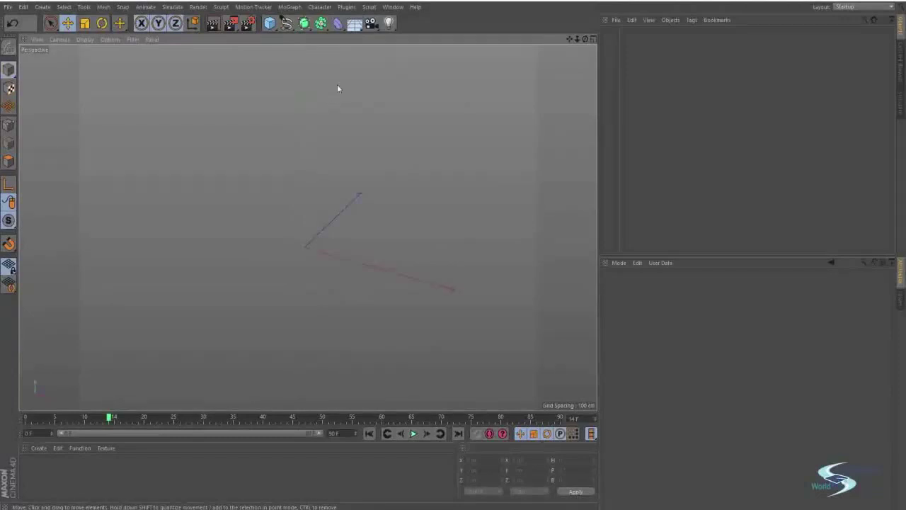
Step: Add a cube and stretch it into a long flat box about 277.9 × 66.9 × 110.8 cm
click(270, 23)
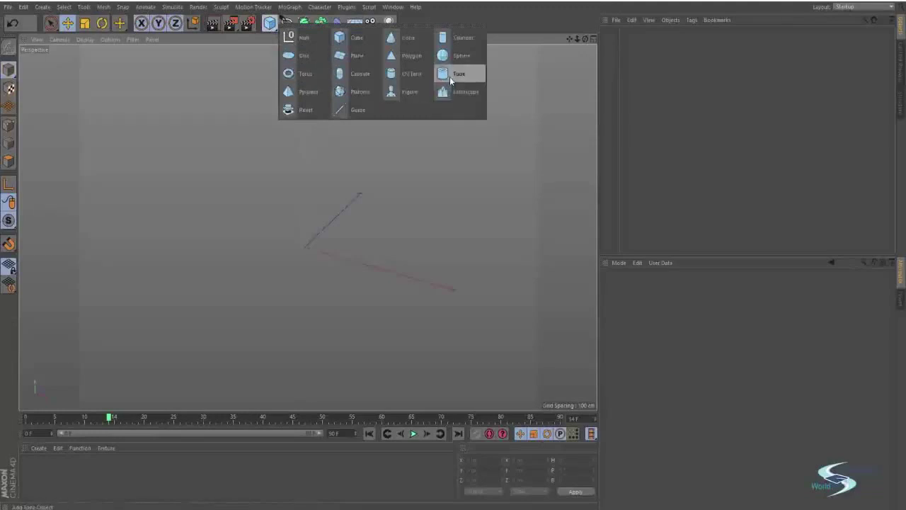
click(350, 39)
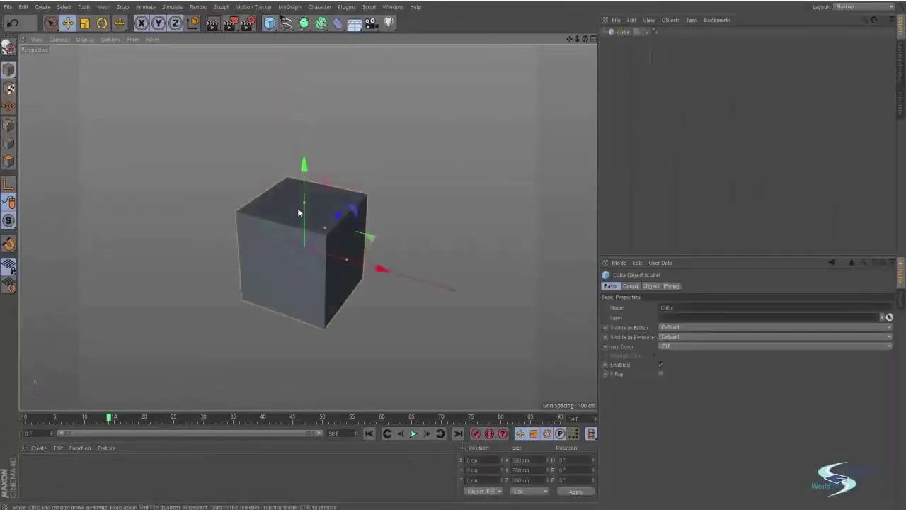
drag(301, 212, 273, 258)
Step: Move the box far left along X to about -994 cm, checking the Coord values
drag(355, 272, 226, 236)
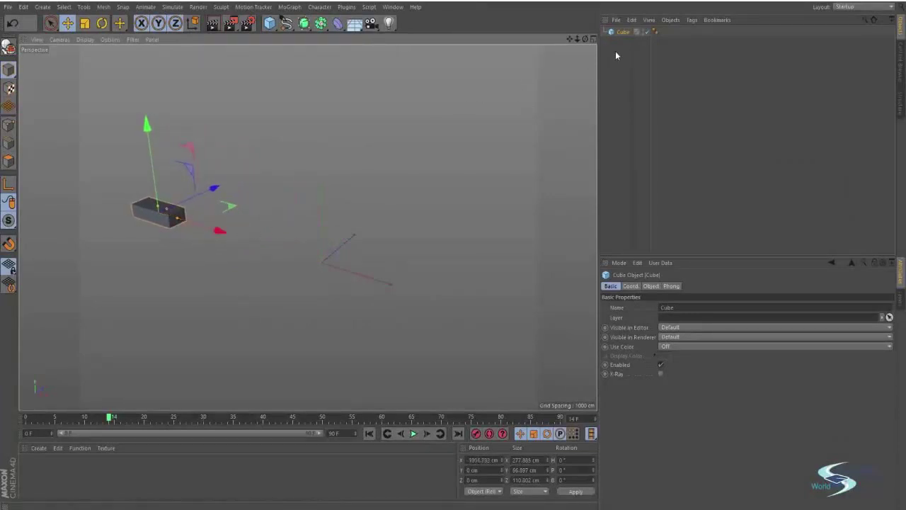
click(630, 286)
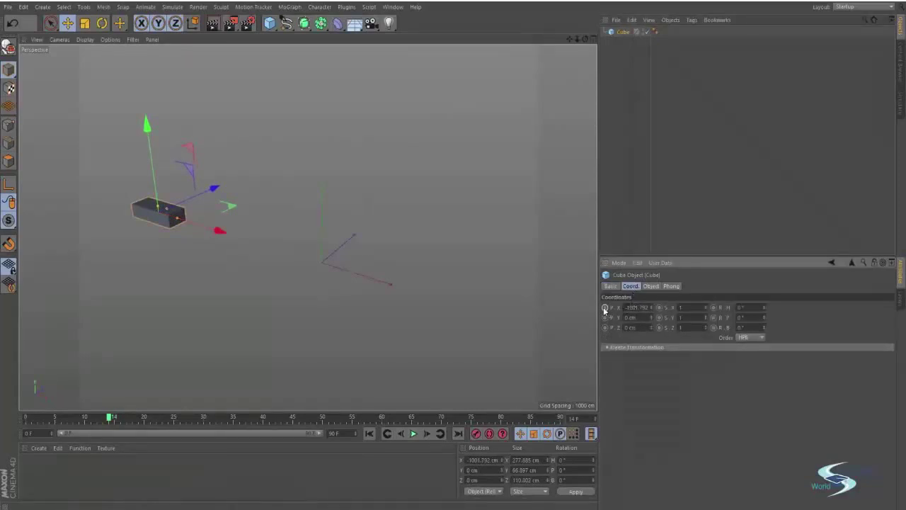
mouse_move(217, 232)
mouse_down()
mouse_move(365, 272)
mouse_move(218, 242)
mouse_up()
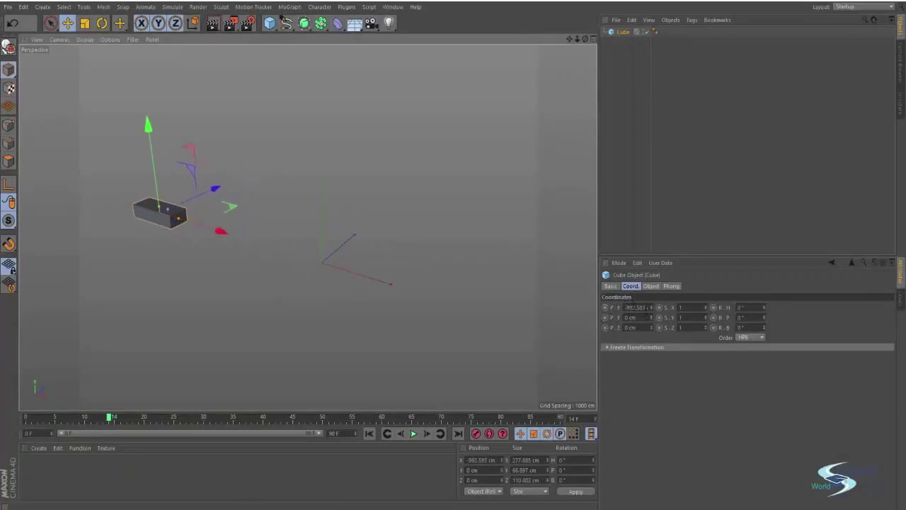
drag(222, 232, 225, 239)
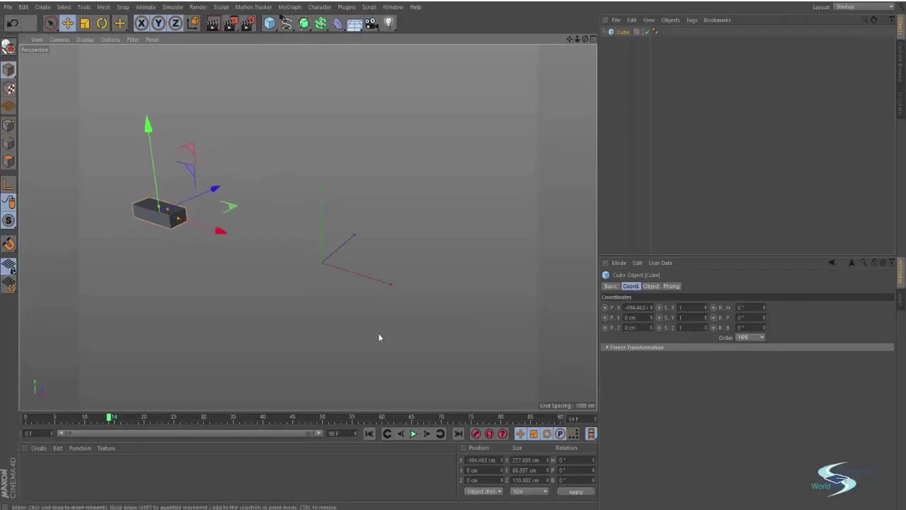
Step: Keyframe the box's position at frame 14, then keyframe it at X 272.8 cm on frame 55
click(477, 434)
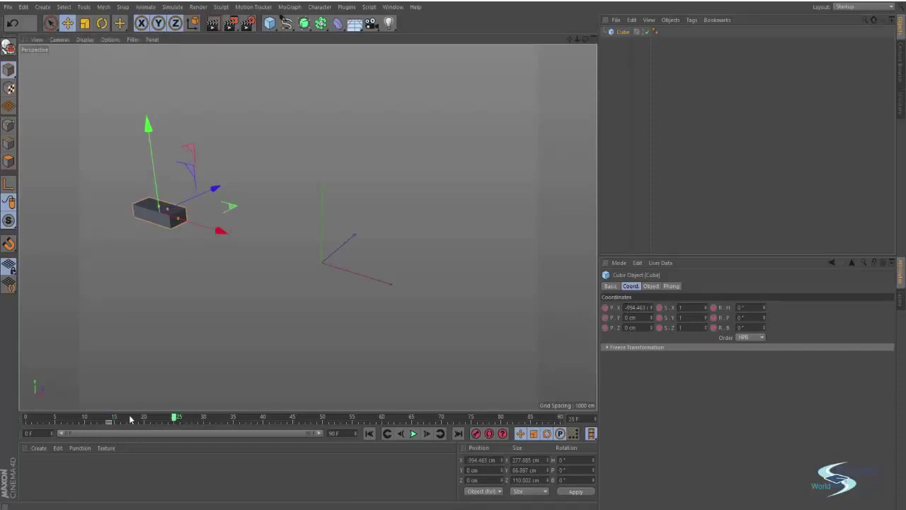
click(108, 419)
drag(109, 420, 351, 417)
drag(219, 230, 465, 306)
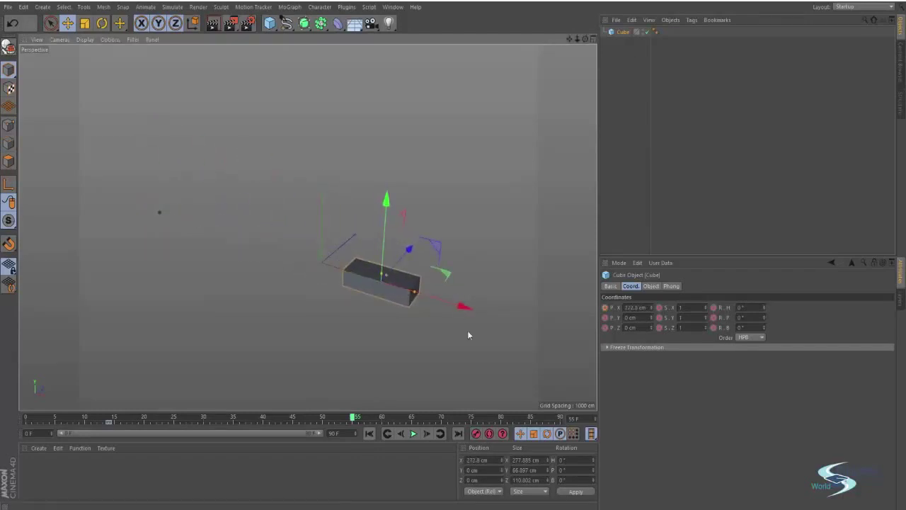
click(477, 434)
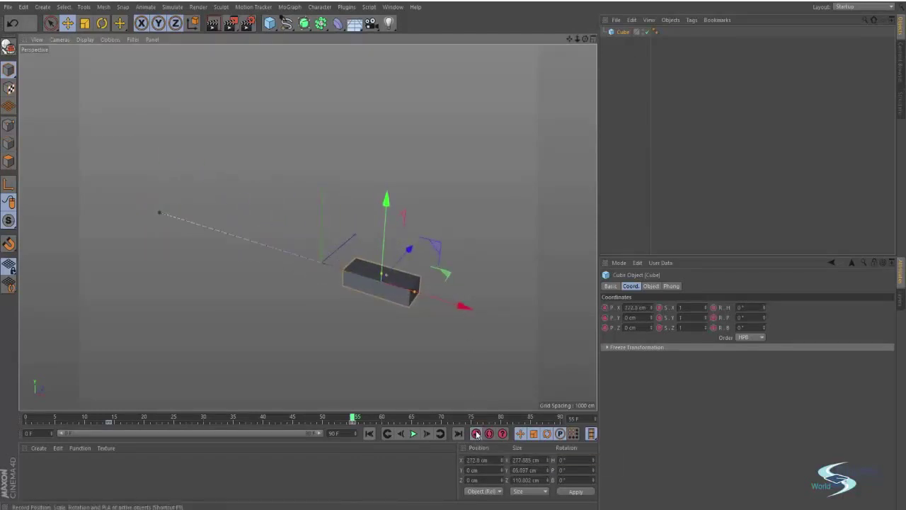
click(465, 374)
click(400, 289)
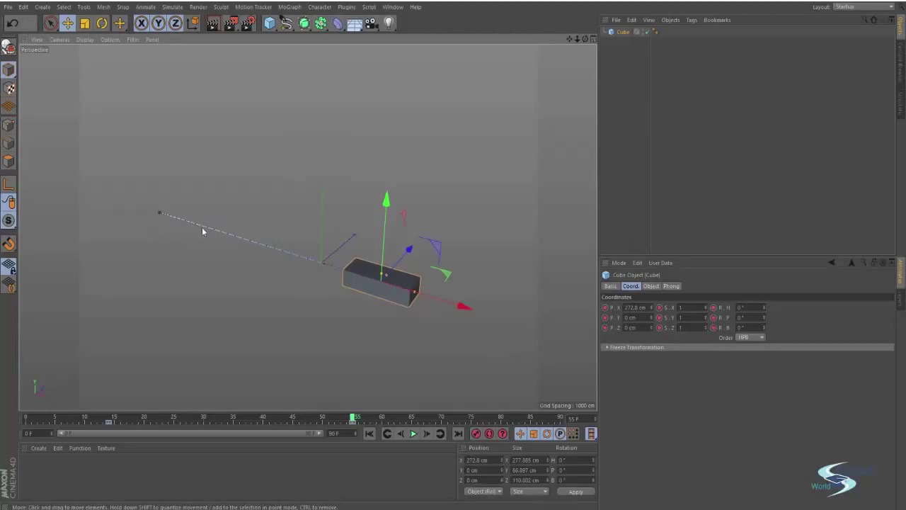
click(368, 435)
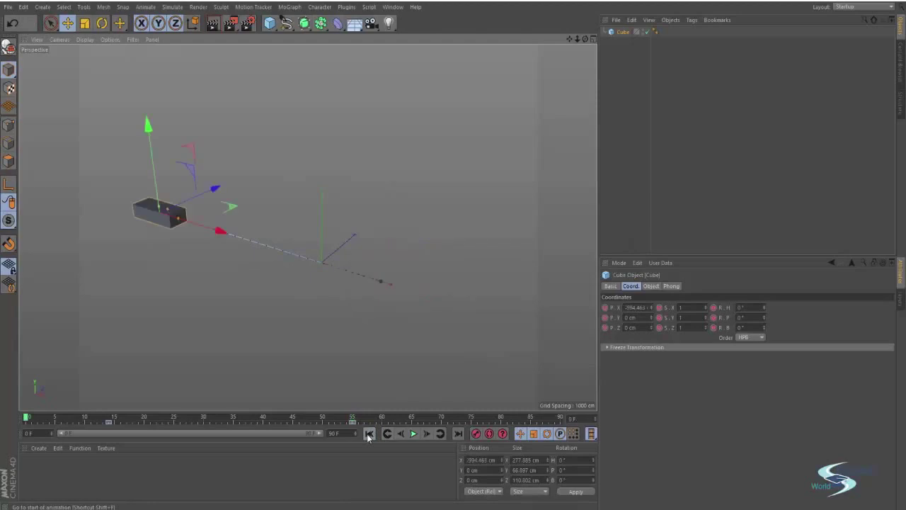
click(415, 434)
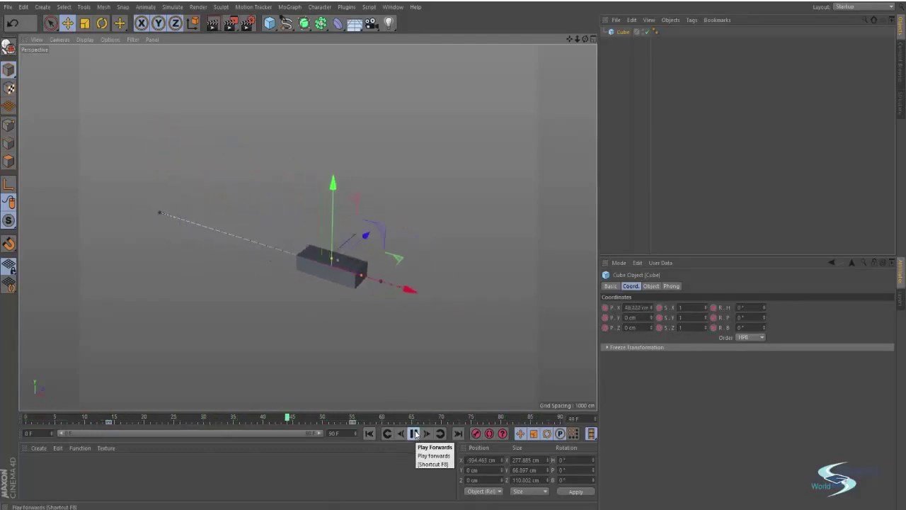
click(414, 434)
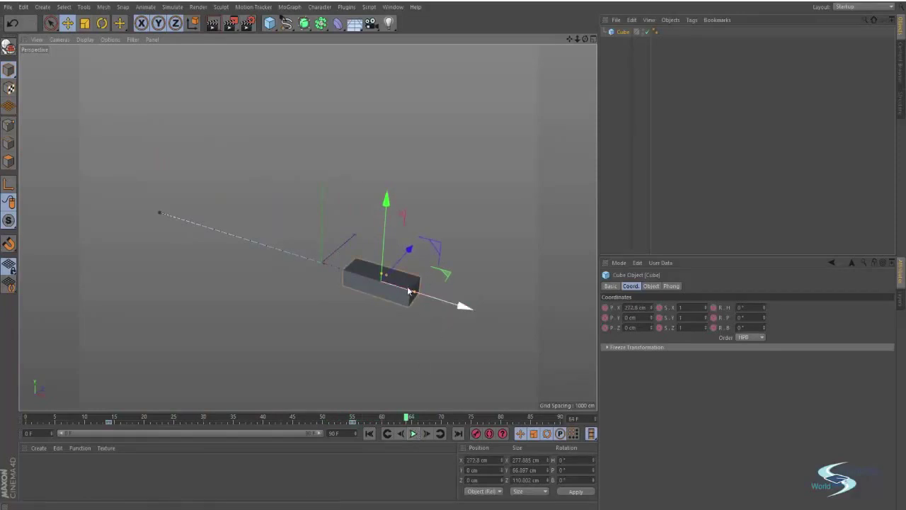
mouse_move(406, 419)
mouse_down()
mouse_move(104, 422)
mouse_move(401, 419)
mouse_up()
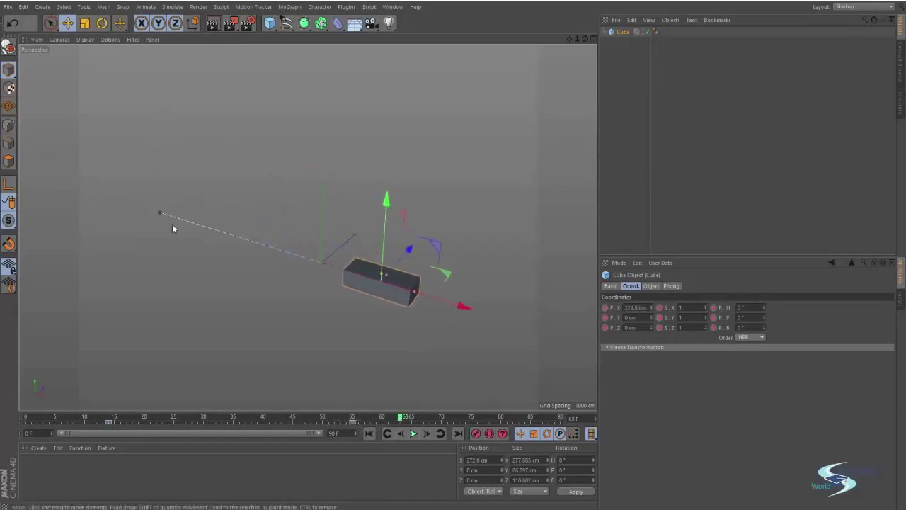
Step: Set the position keys at frames 14 and 55 to Linear interpolation
click(110, 424)
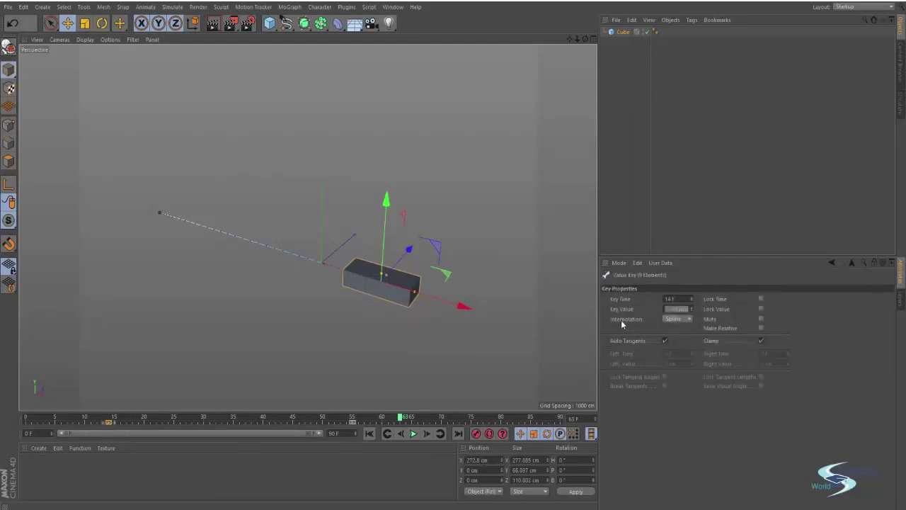
click(685, 319)
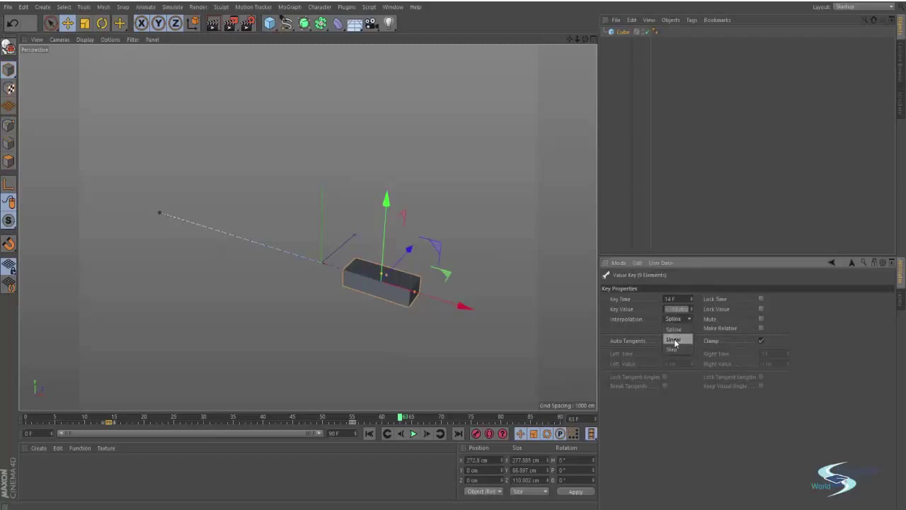
click(673, 340)
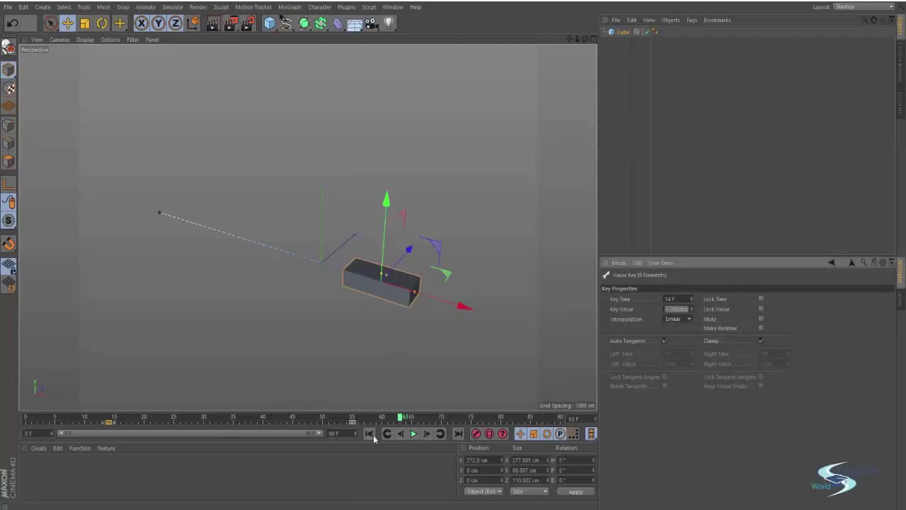
click(353, 422)
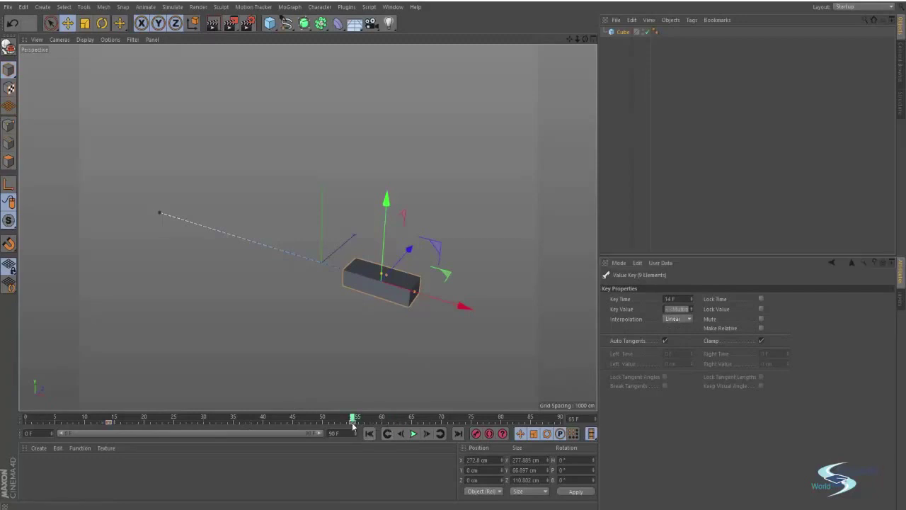
click(676, 318)
click(673, 340)
Step: Play the animation to check the linear motion, then stop and scrub back
click(387, 419)
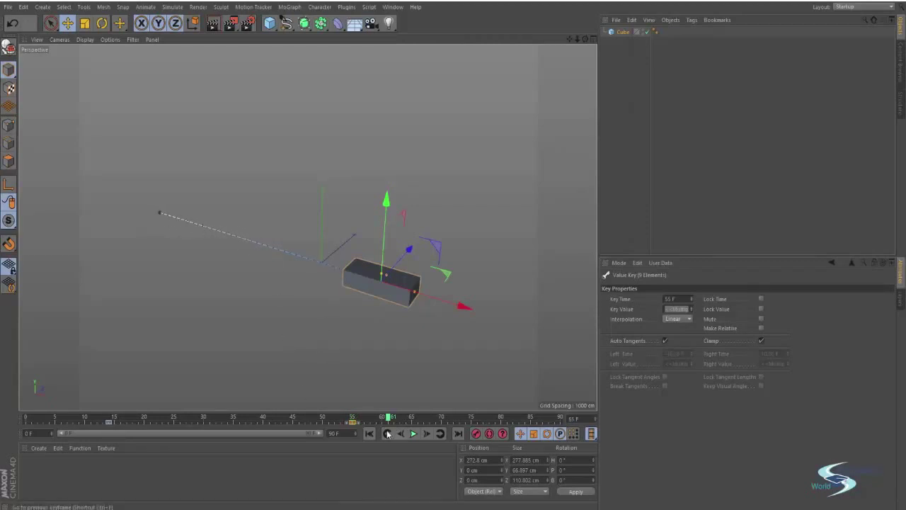
click(413, 433)
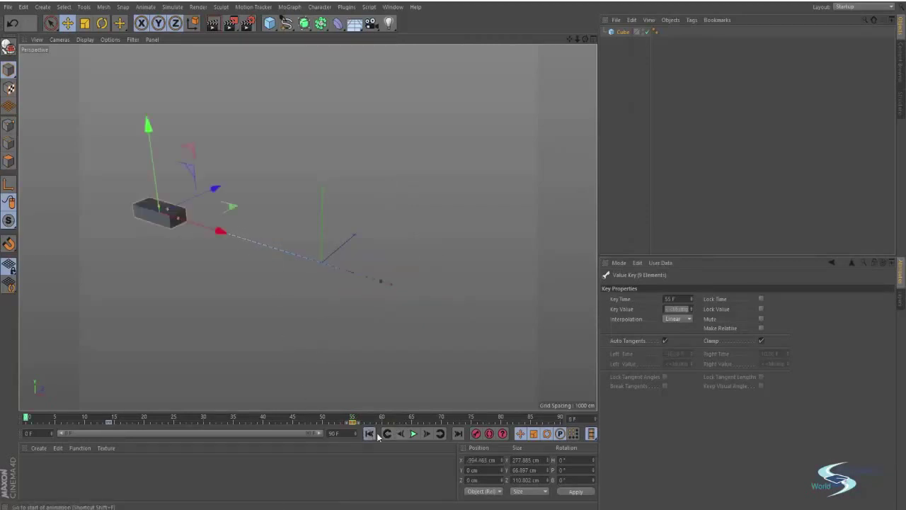
click(414, 433)
drag(367, 417, 80, 421)
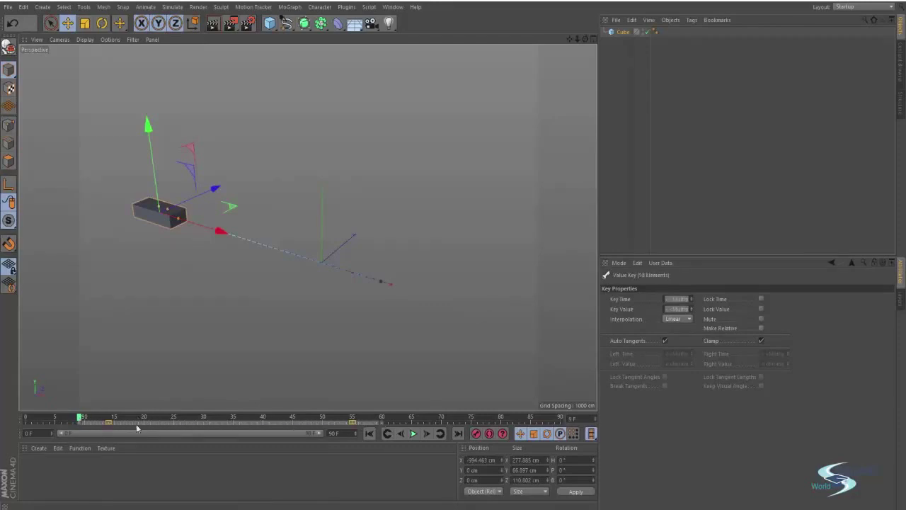
Step: Switch both keyframes to Step interpolation and play the animation from the start
click(678, 318)
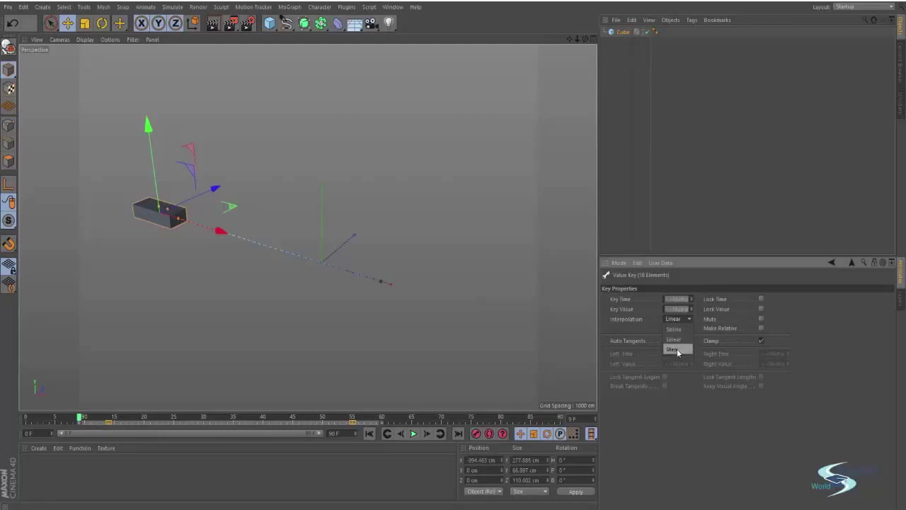
click(672, 349)
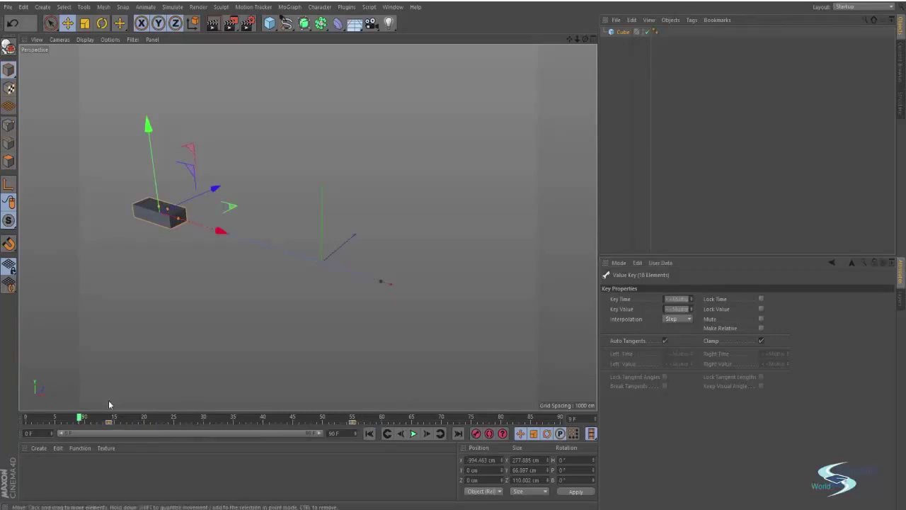
key(shift+f)
click(414, 433)
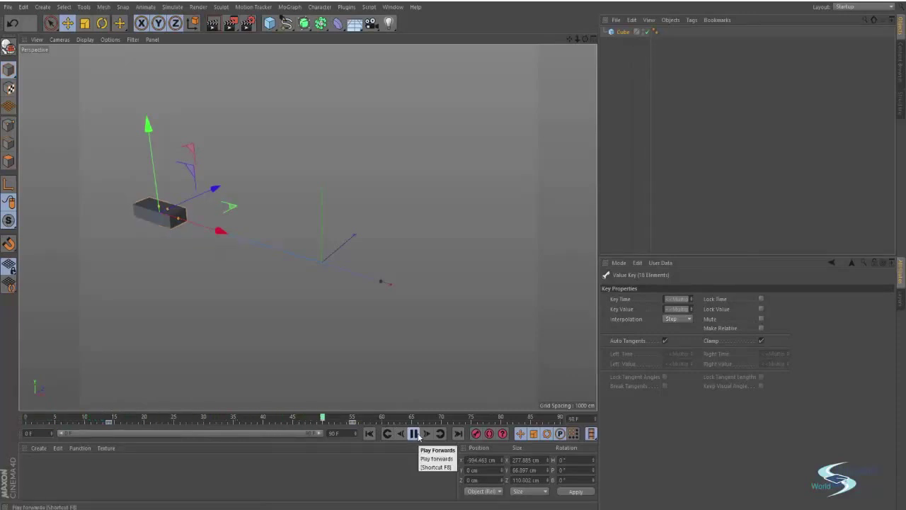
click(414, 433)
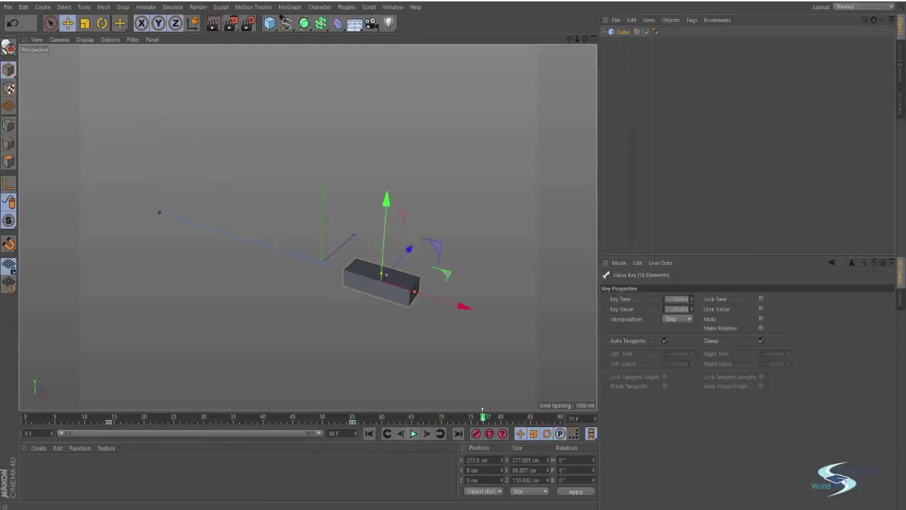
Step: Scrub between frames 12 and 56 and add the frame 15 keys to the selection
drag(540, 417, 388, 418)
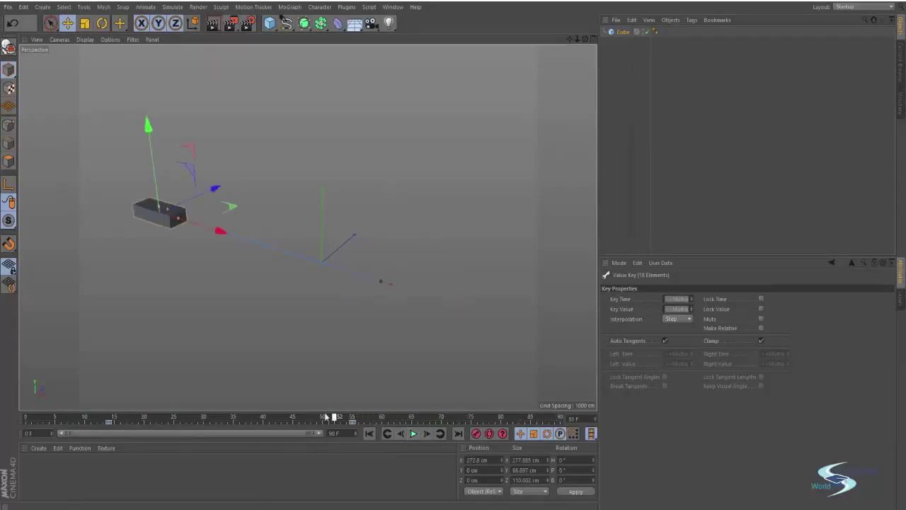
drag(306, 416, 108, 428)
click(110, 423)
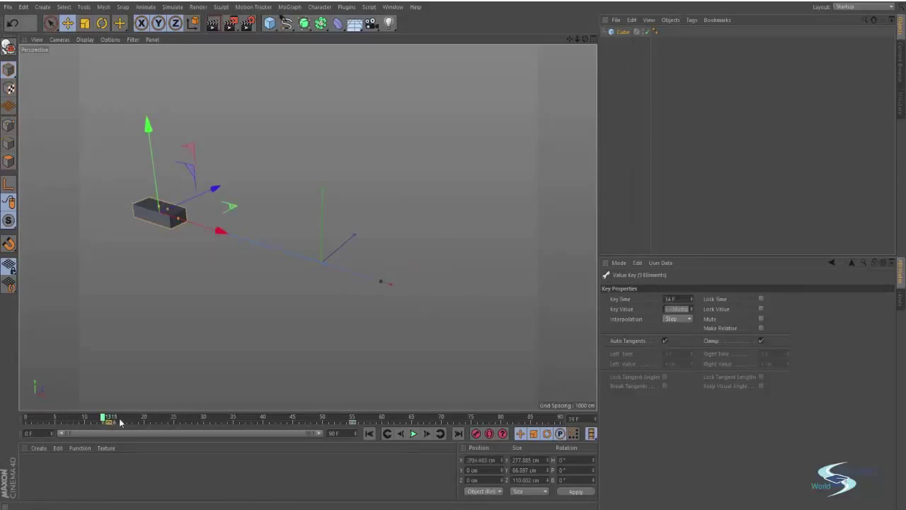
drag(104, 418, 110, 418)
drag(110, 422, 359, 423)
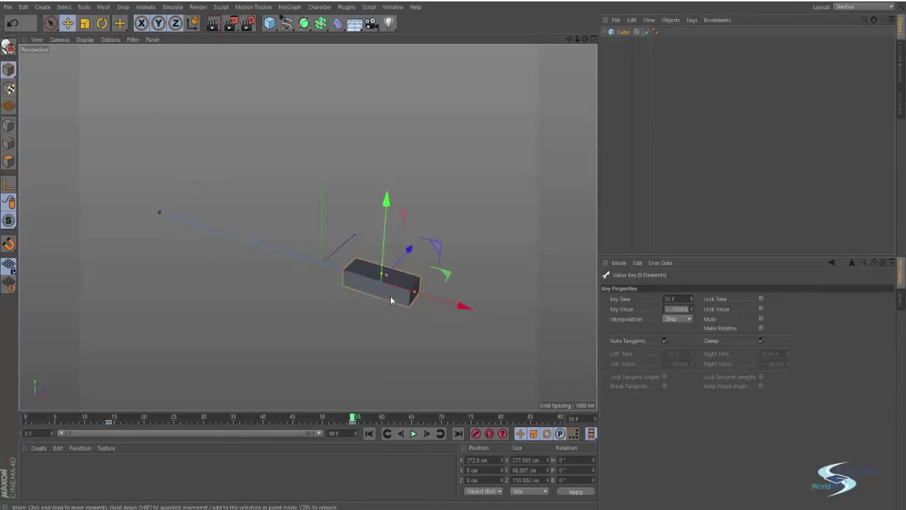
drag(353, 420, 358, 420)
shift+click(106, 421)
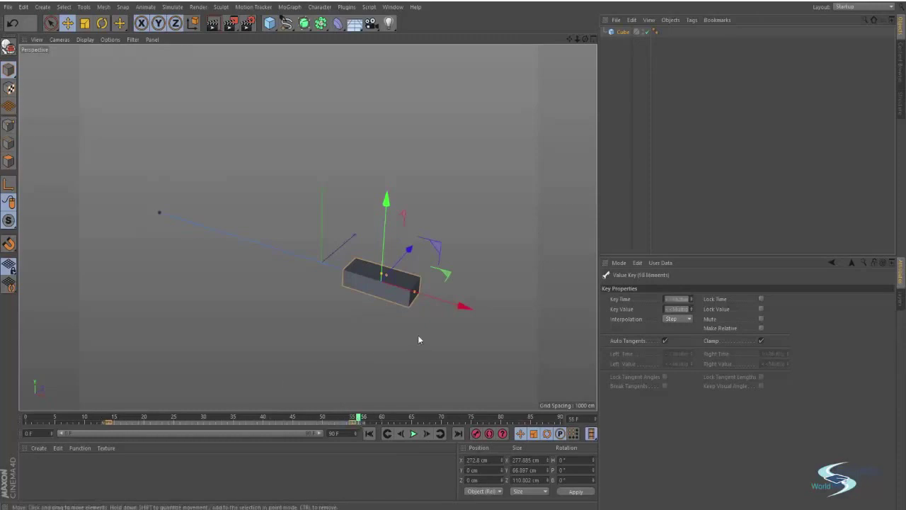
Step: Switch the selected keys to Spline interpolation and play the box animation from the start
click(680, 318)
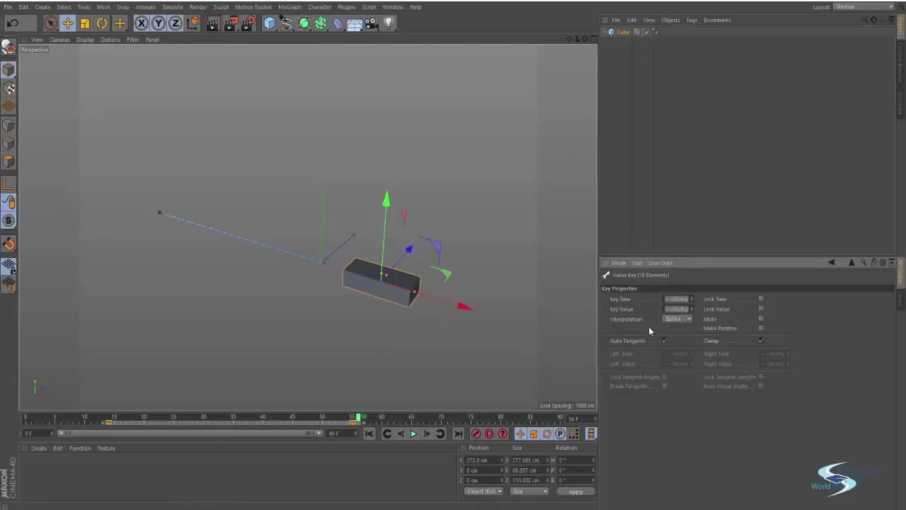
click(398, 435)
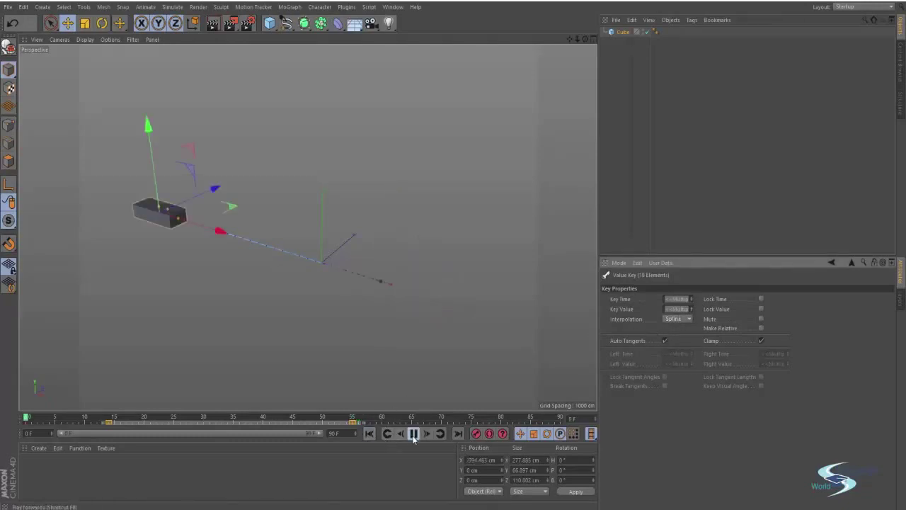
click(414, 434)
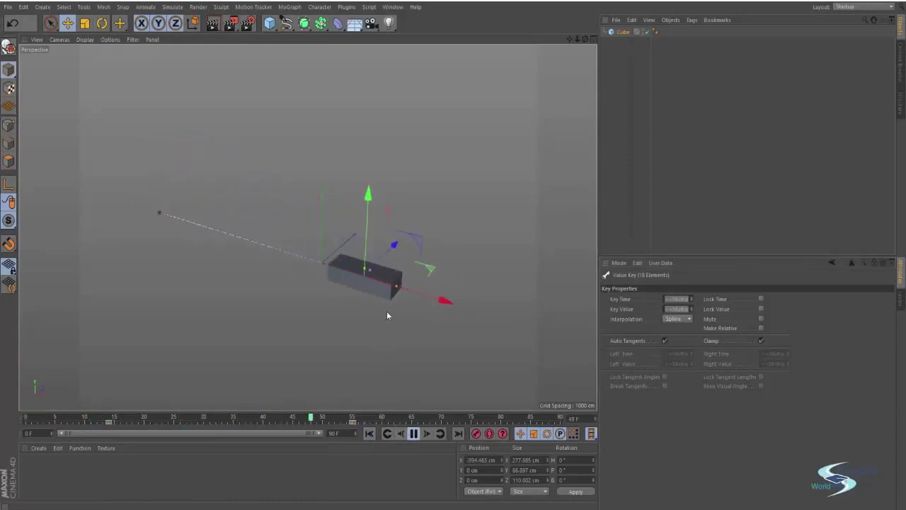
click(414, 434)
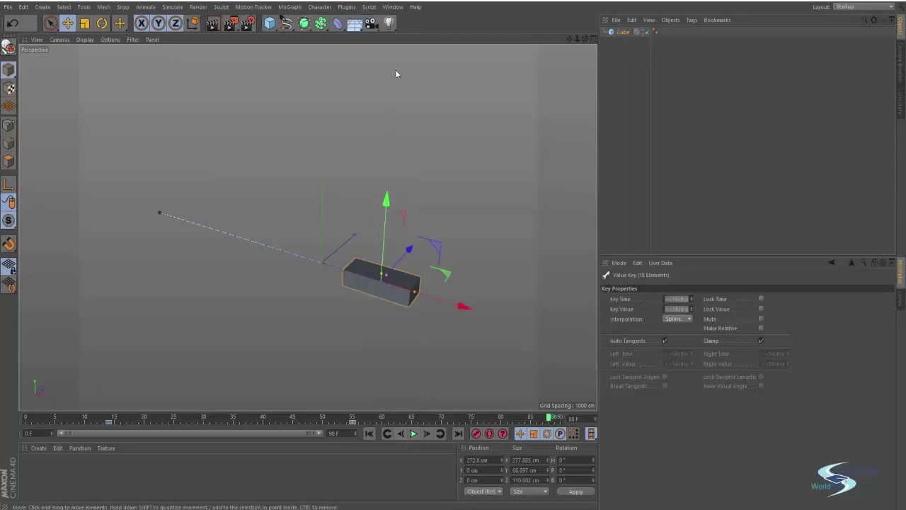
Step: Open the Timeline window and position it over the viewport
click(351, 7)
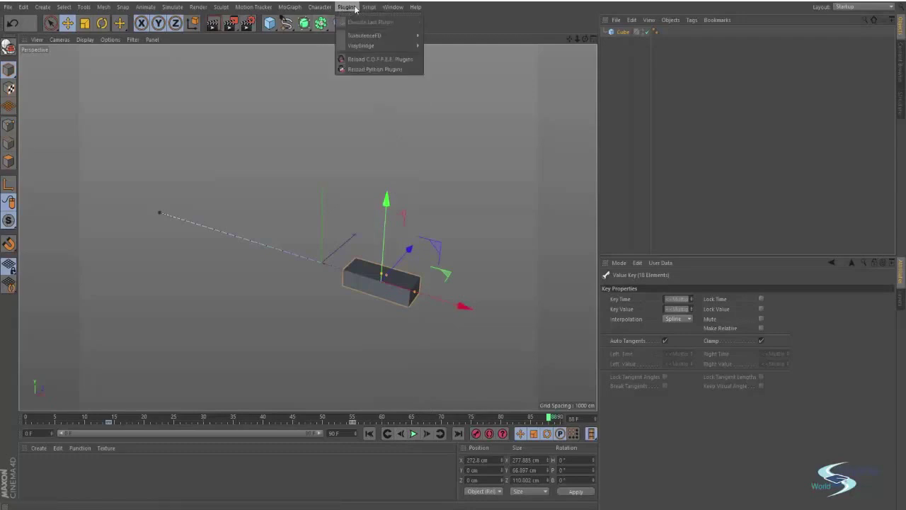
mouse_move(393, 7)
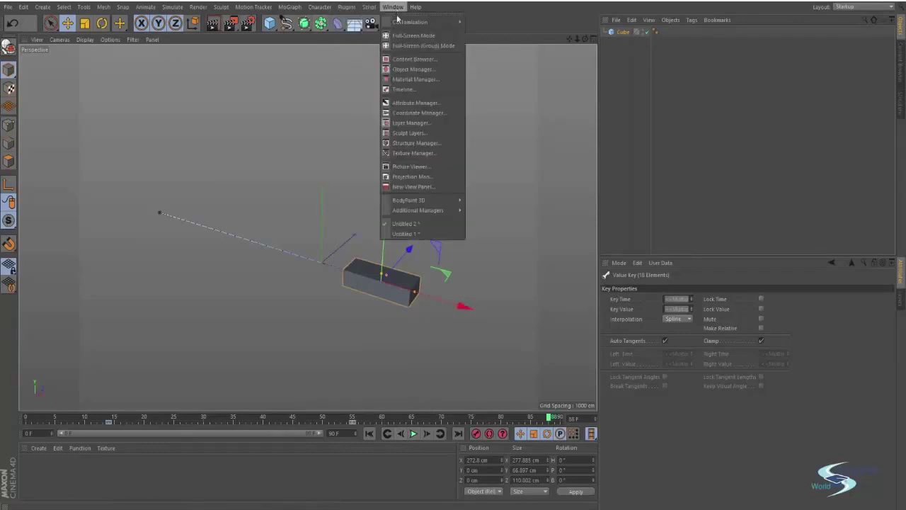
click(400, 91)
drag(449, 117, 538, 116)
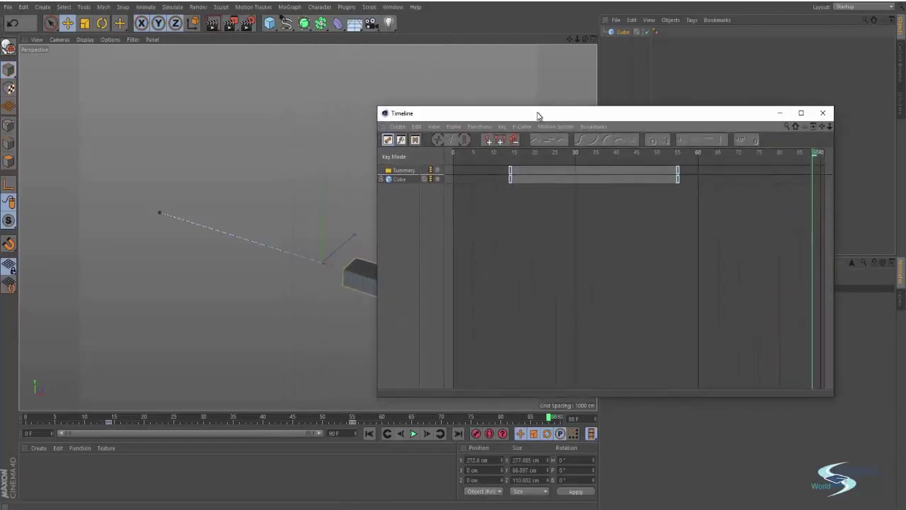
click(394, 7)
mouse_move(415, 7)
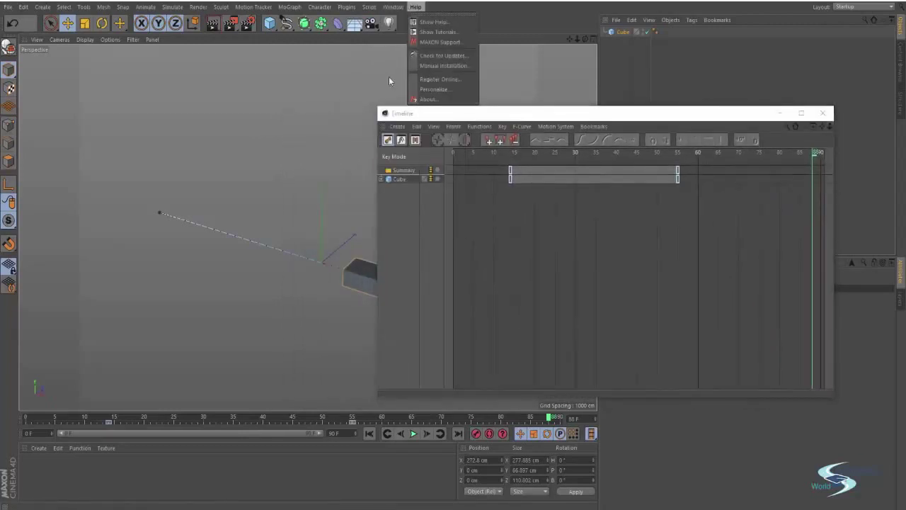
click(512, 115)
click(532, 115)
drag(532, 115, 537, 92)
Step: Expand the Cube track into its Position, Scale and Rotation sub-tracks
click(405, 156)
click(596, 178)
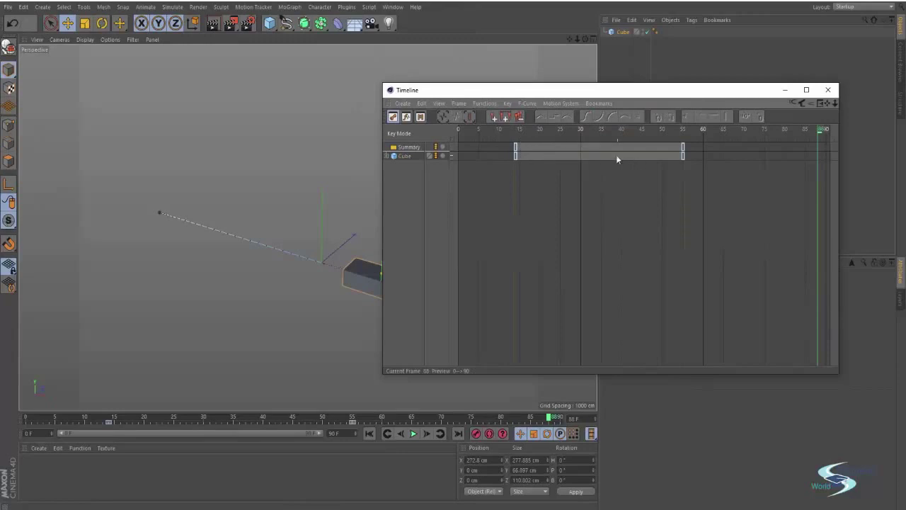
click(402, 157)
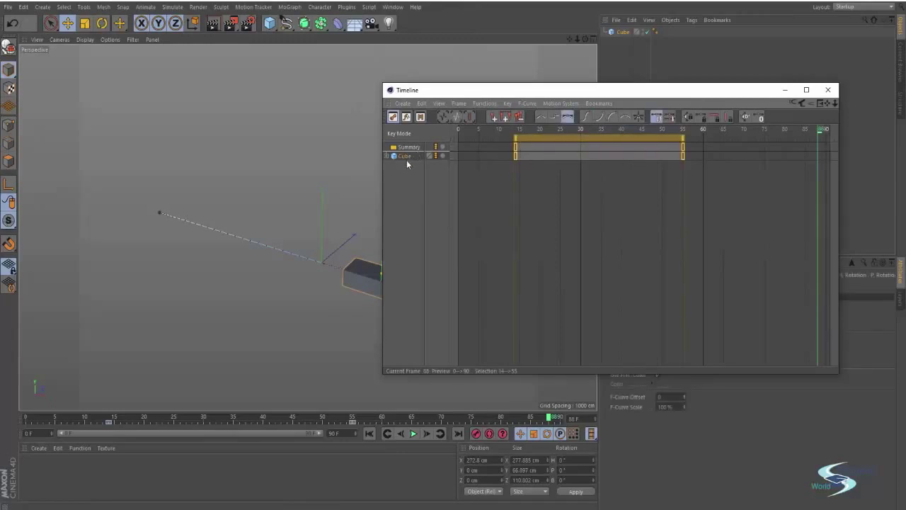
click(387, 157)
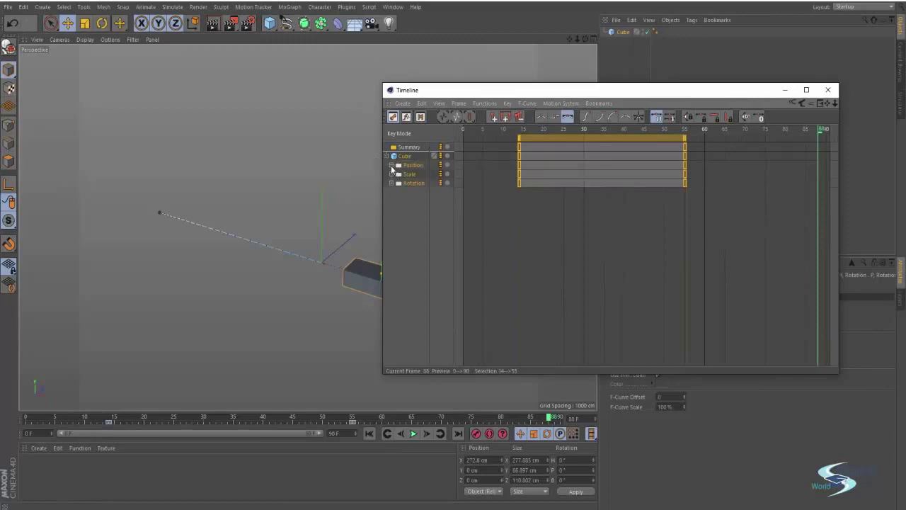
click(391, 165)
click(391, 202)
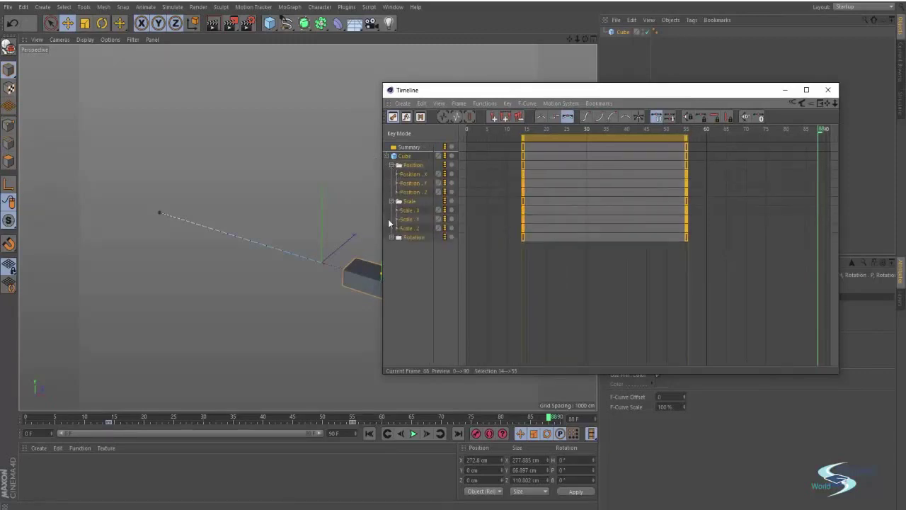
click(391, 238)
click(411, 283)
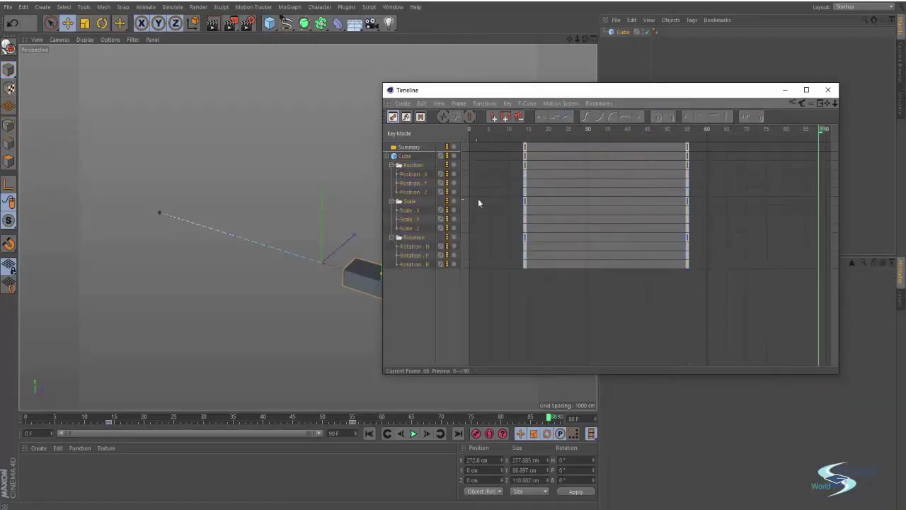
drag(564, 90, 392, 51)
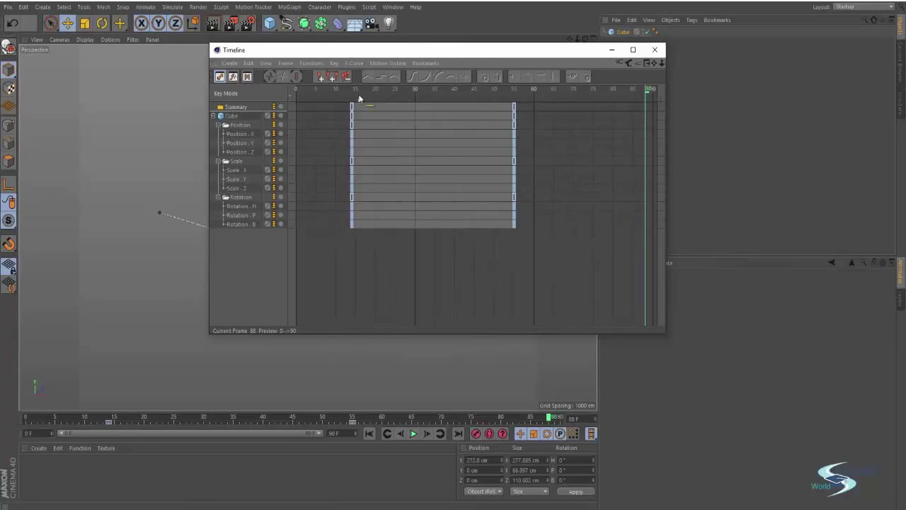
drag(383, 54, 482, 123)
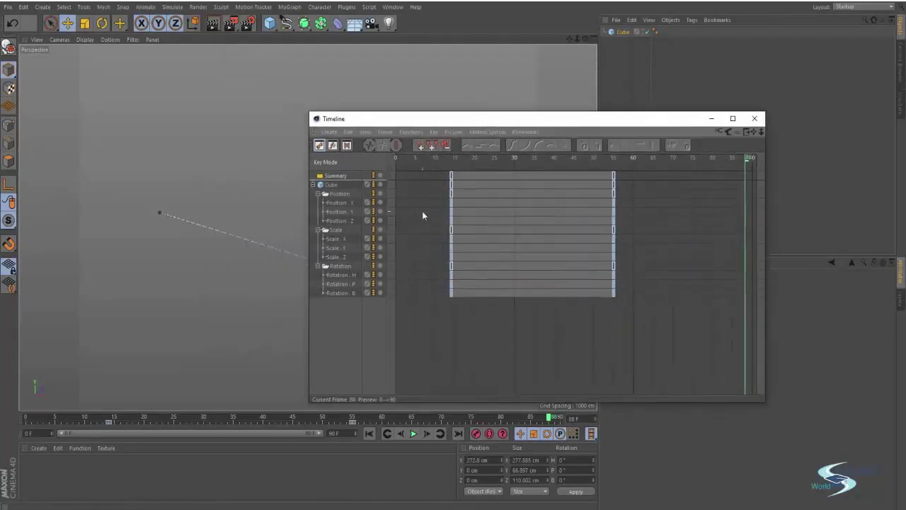
Step: Show the Position.X curve, briefly previewing the Position.Y, Position.Z and Scale.X curves
click(322, 204)
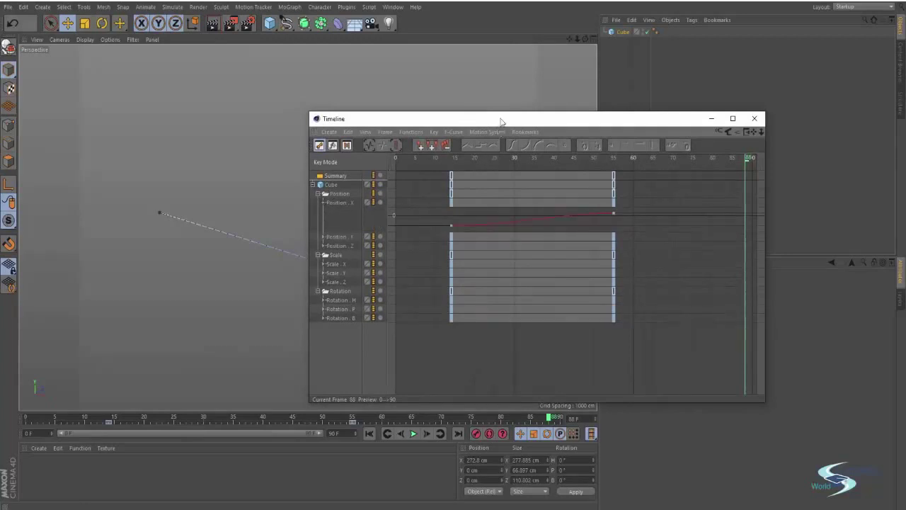
drag(502, 118, 663, 142)
click(485, 261)
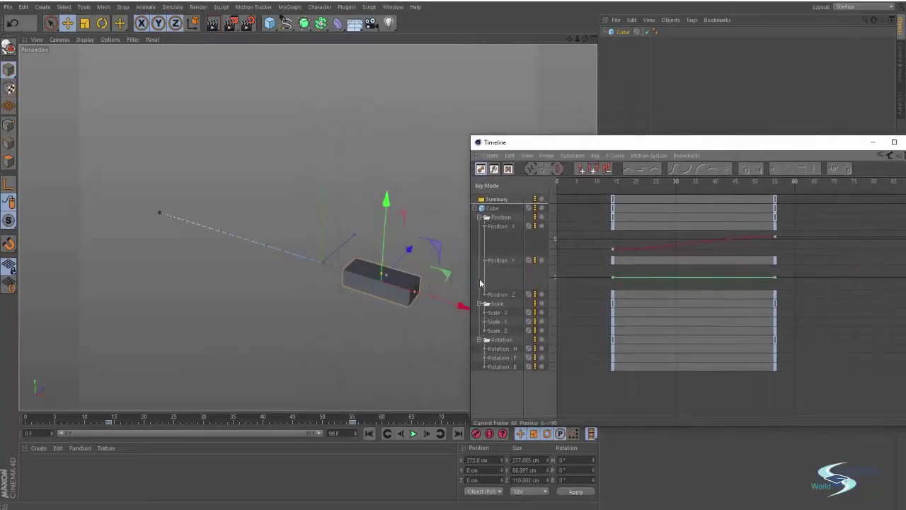
click(485, 295)
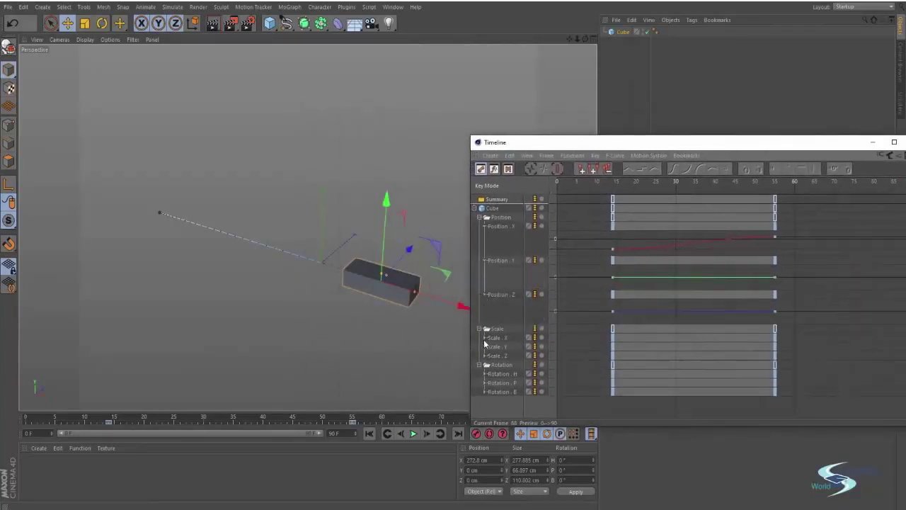
click(485, 339)
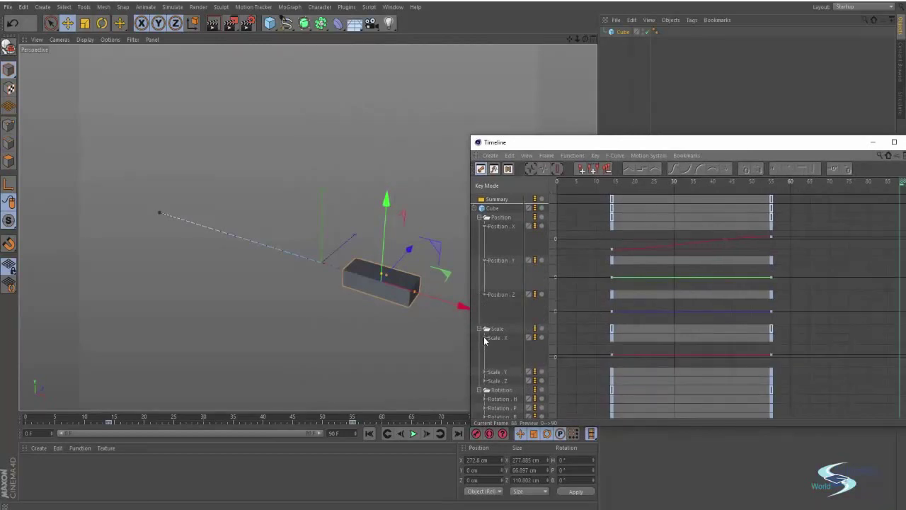
click(485, 339)
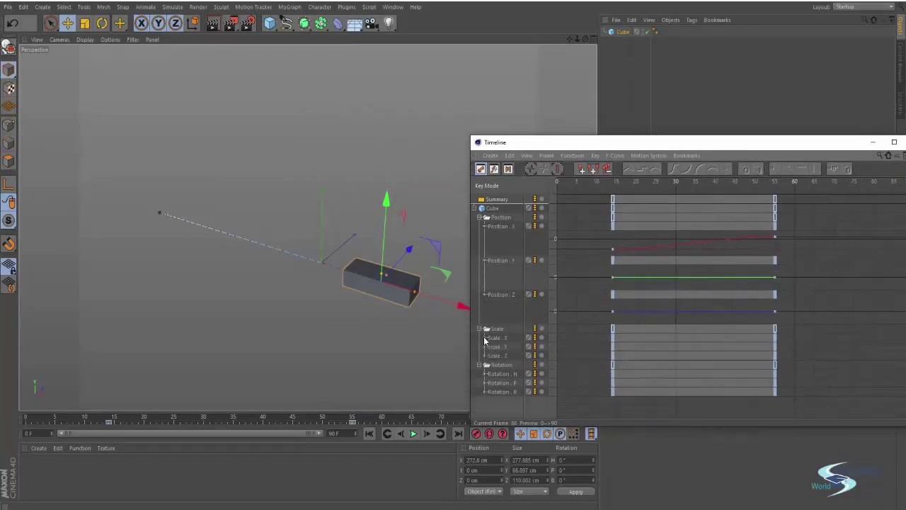
click(485, 295)
click(485, 262)
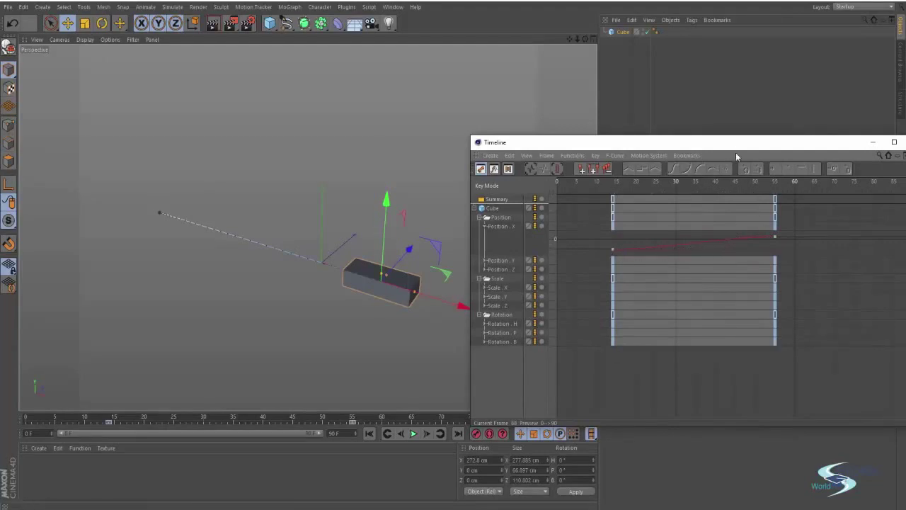
Step: Try Step and then Linear interpolation on the selected Timeline keys
drag(734, 145, 347, 70)
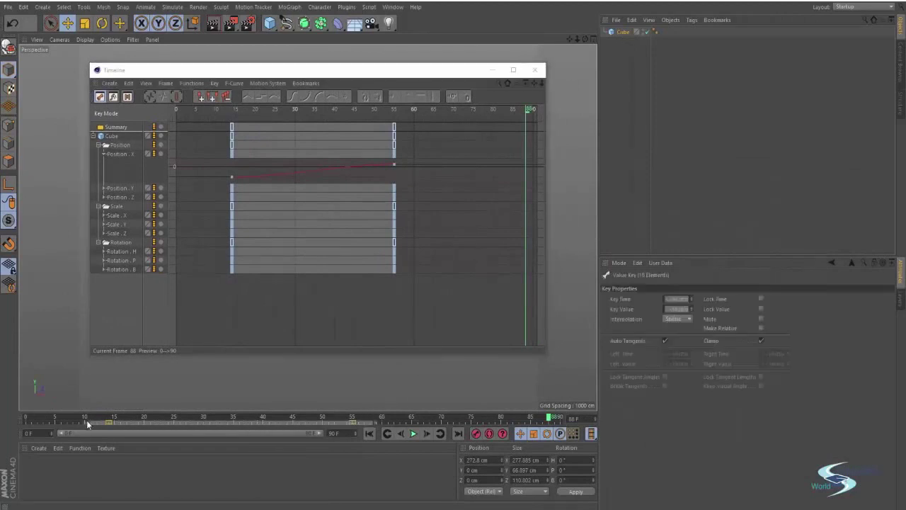
click(686, 320)
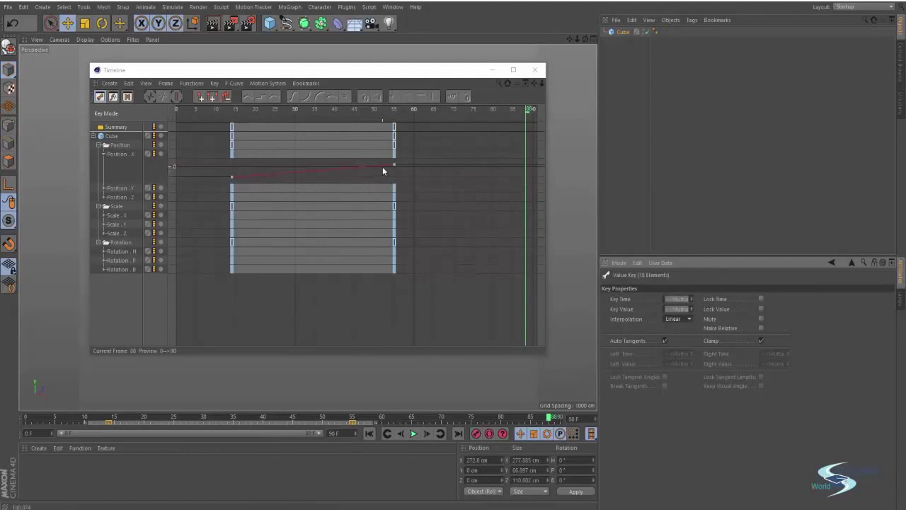
click(678, 319)
click(672, 348)
click(678, 319)
click(676, 340)
click(416, 310)
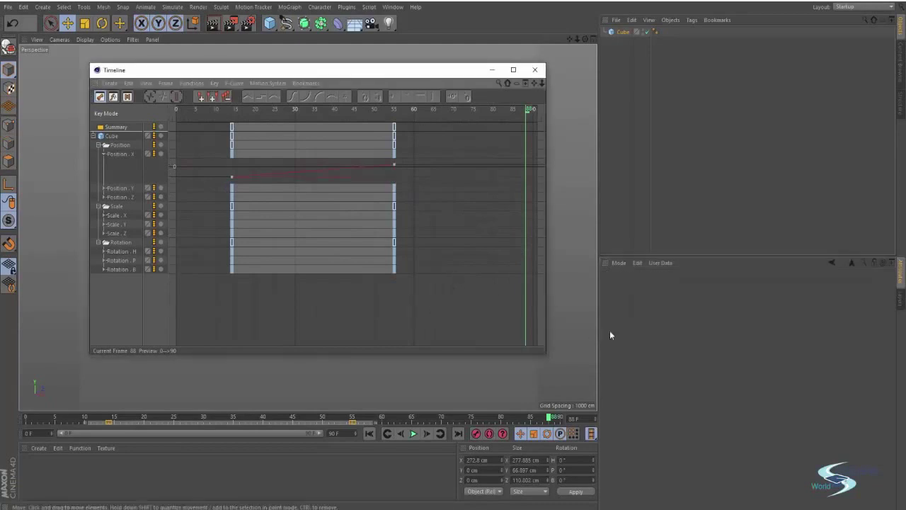
Step: Select all keys in the main timeline, shift them one frame later, and set Spline interpolation
click(99, 424)
drag(99, 424, 368, 424)
drag(105, 428, 111, 427)
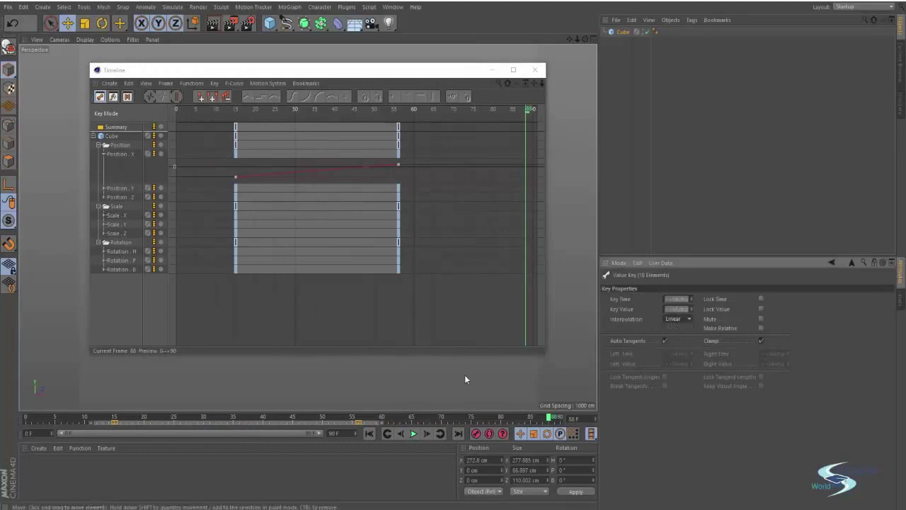
click(683, 319)
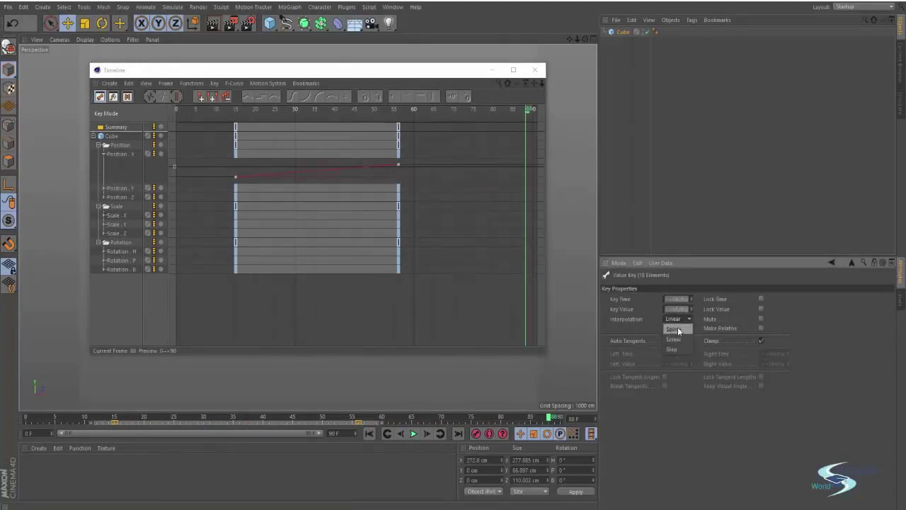
click(677, 329)
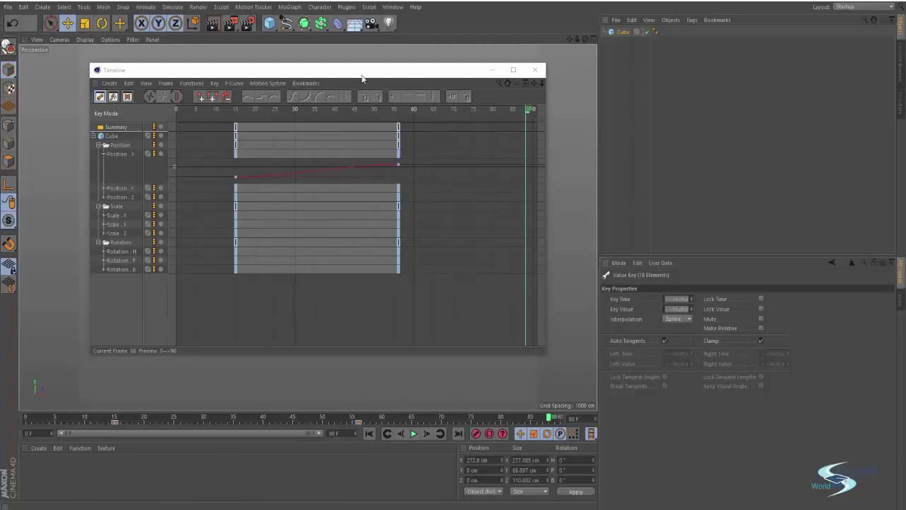
Step: Add a middle key to the Position X curve and adjust the tangents at the frame-56 key
drag(362, 79, 737, 121)
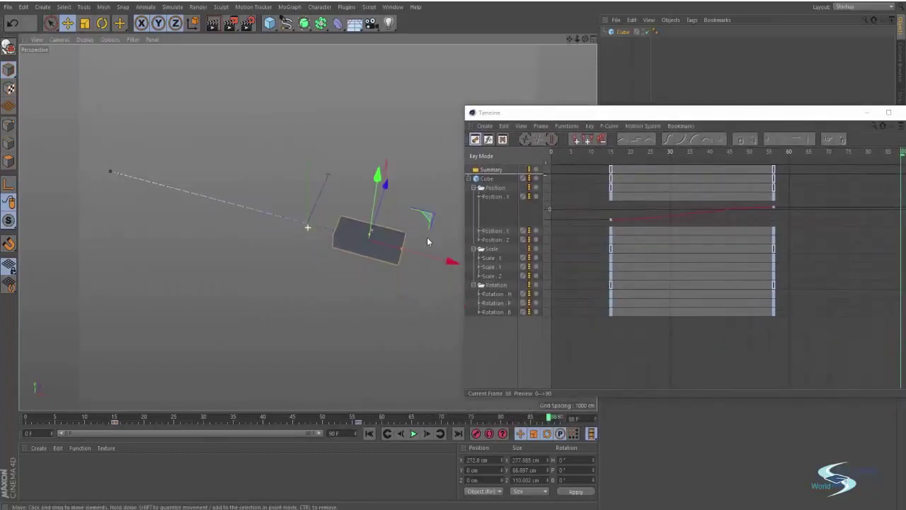
click(773, 208)
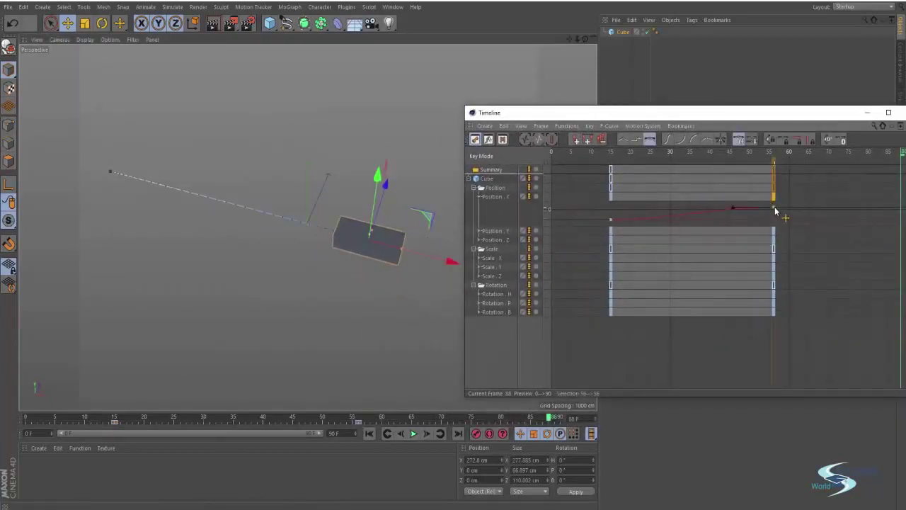
drag(733, 209, 728, 214)
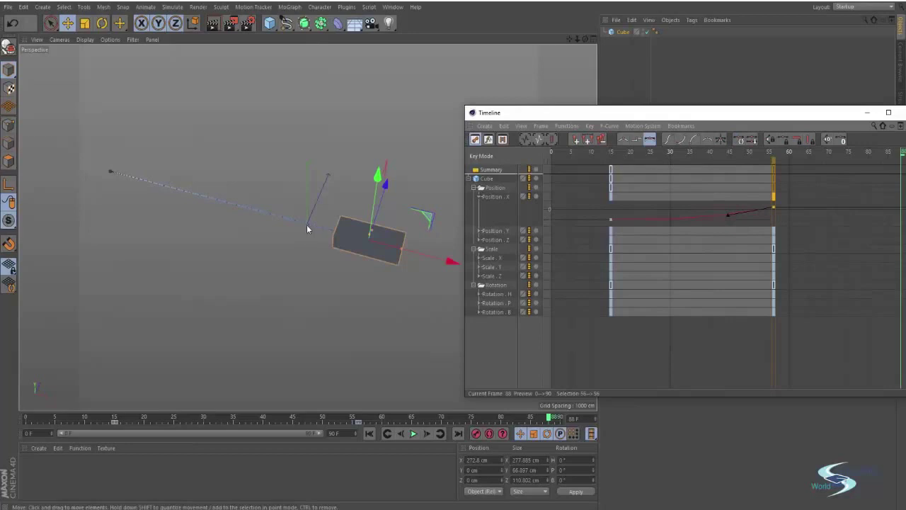
click(611, 220)
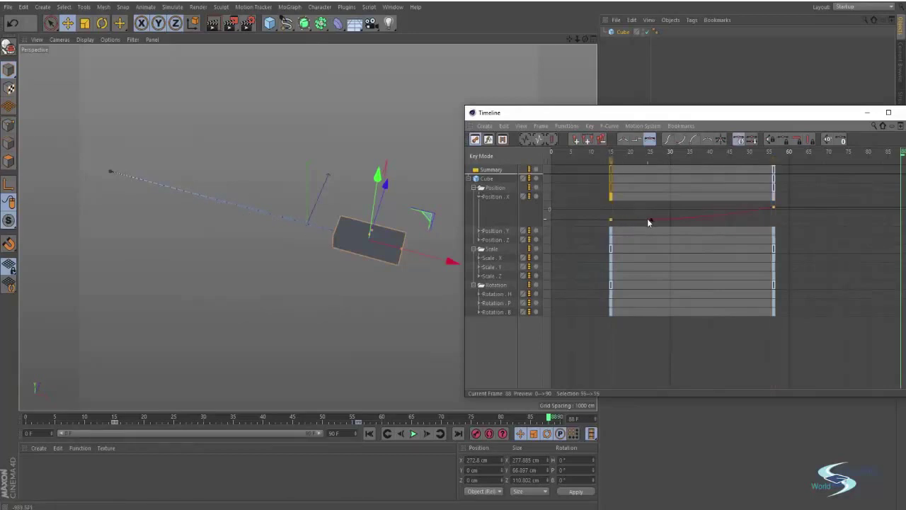
ctrl+click(690, 218)
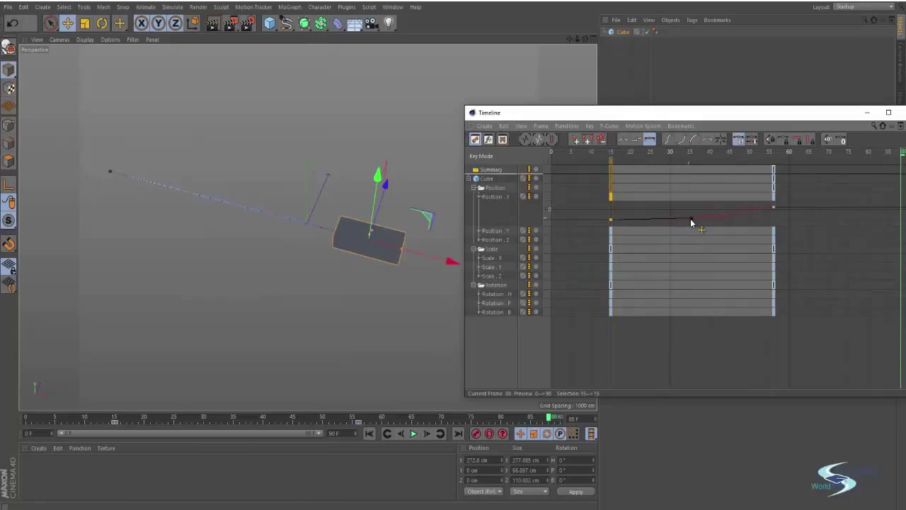
click(774, 211)
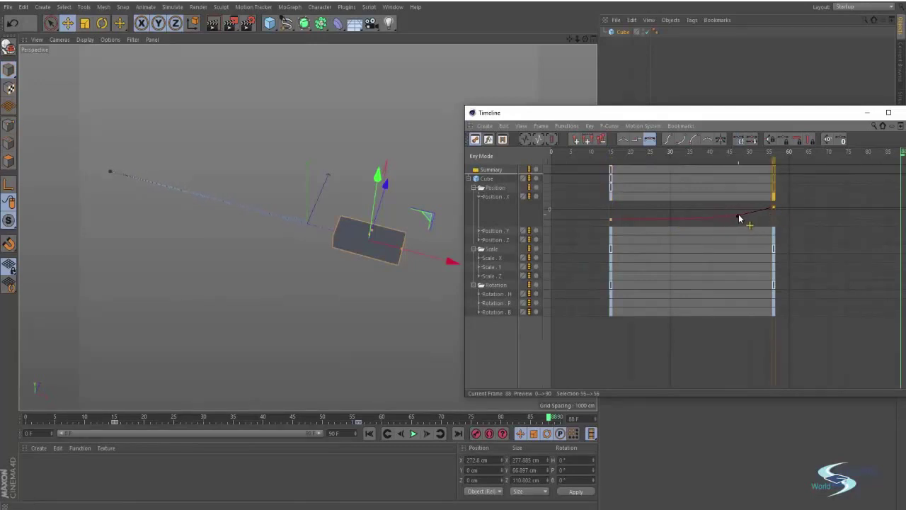
drag(742, 219, 759, 216)
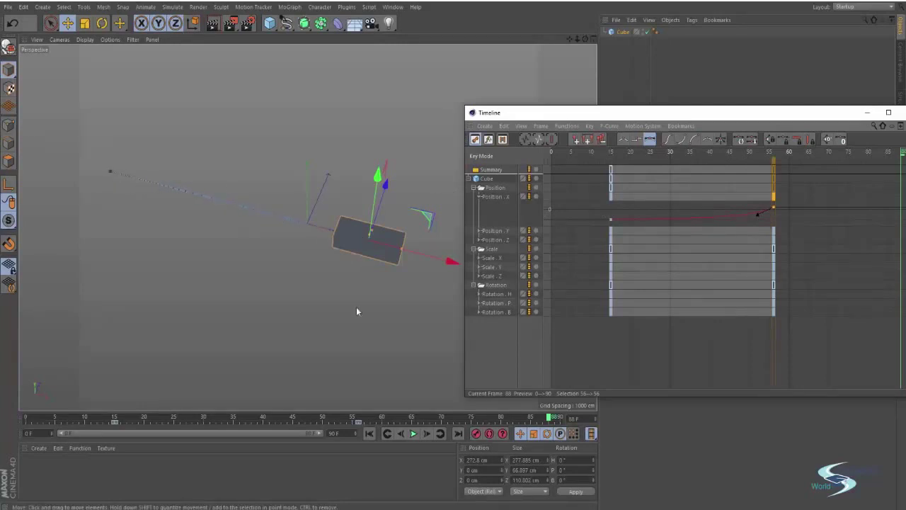
Step: Play the reshaped motion from the first frame, then select all the cube's keys
click(369, 433)
click(412, 434)
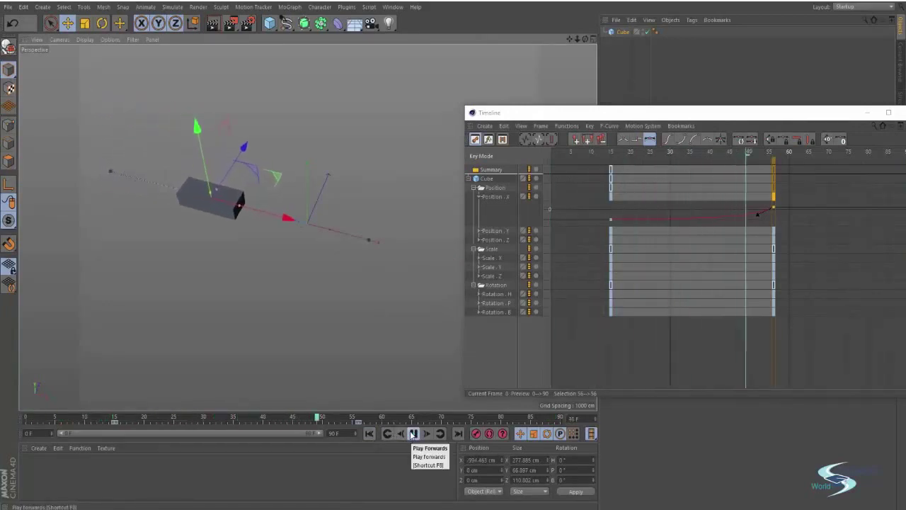
click(413, 434)
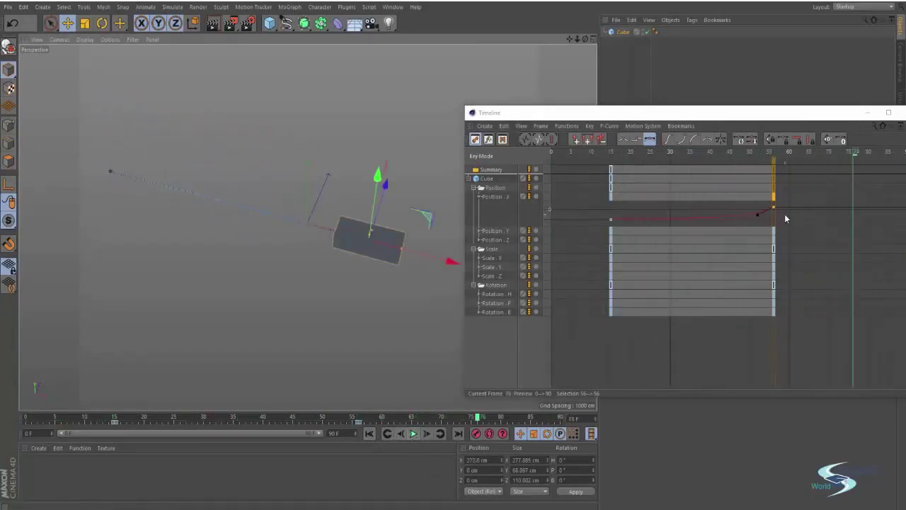
click(486, 181)
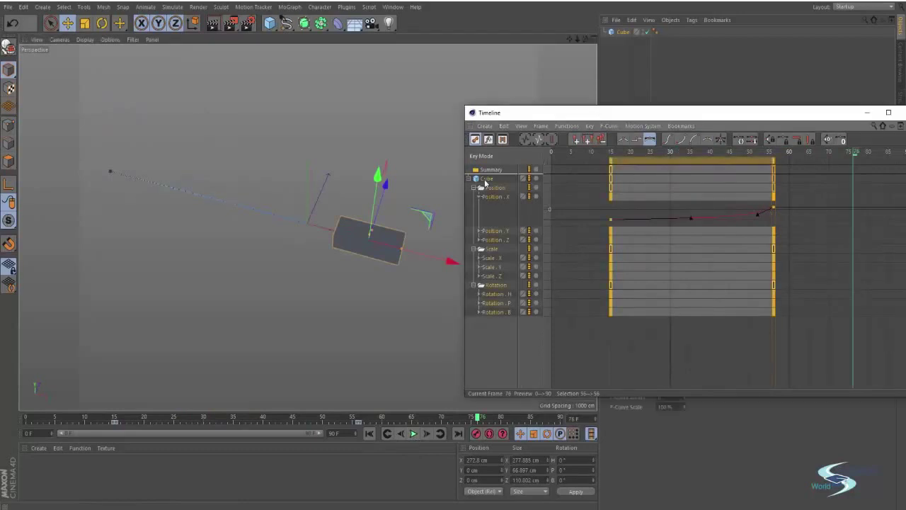
Step: Close the Timeline window, select the cube with the Move tool, and orbit around it
drag(692, 112, 577, 99)
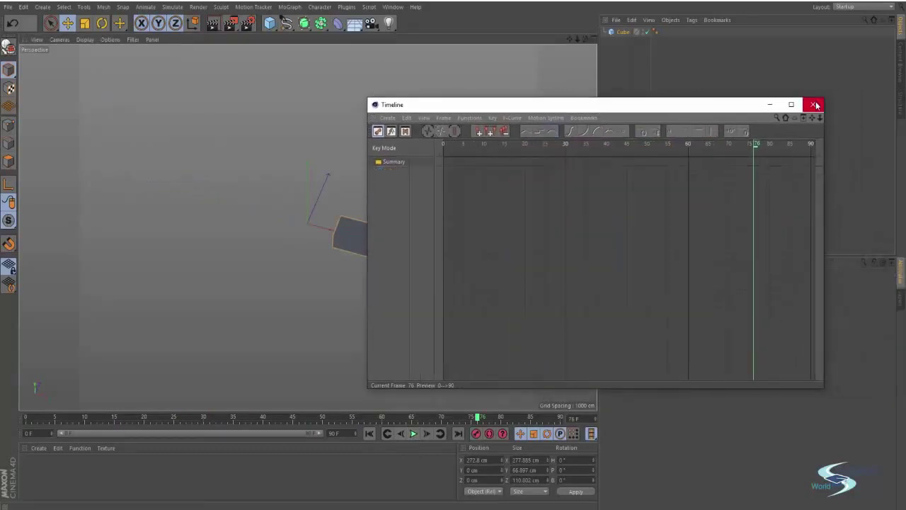
click(812, 104)
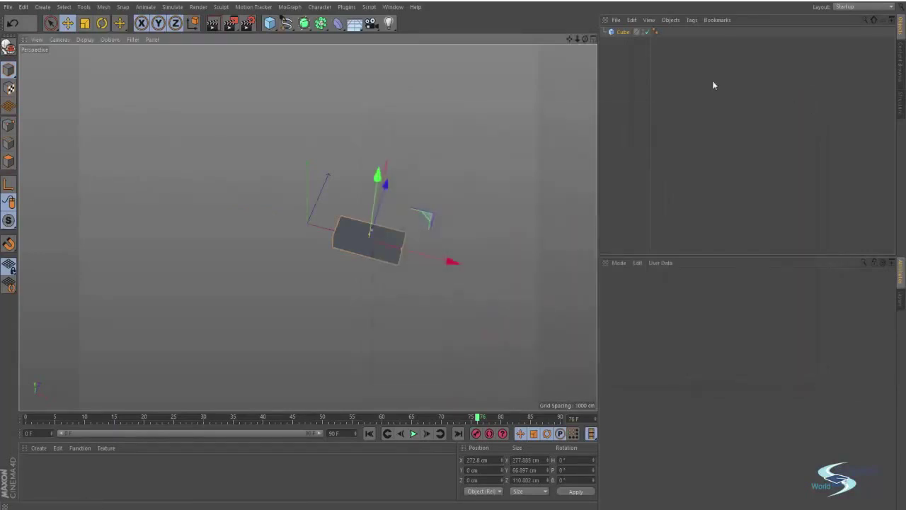
click(681, 75)
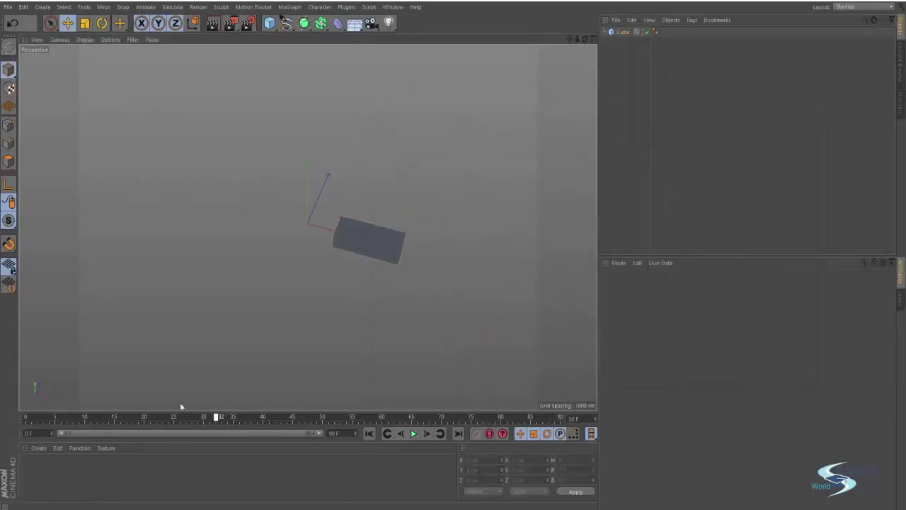
click(385, 253)
key(e)
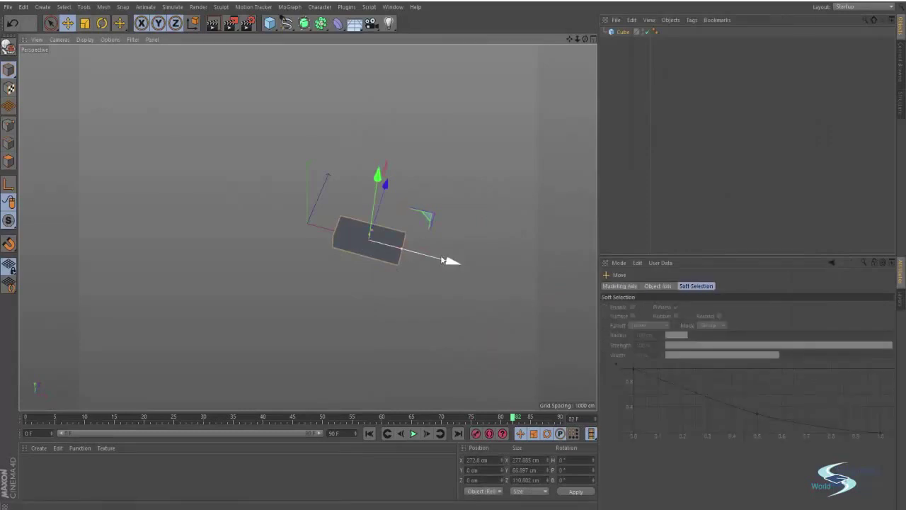
alt+drag(453, 263, 280, 250)
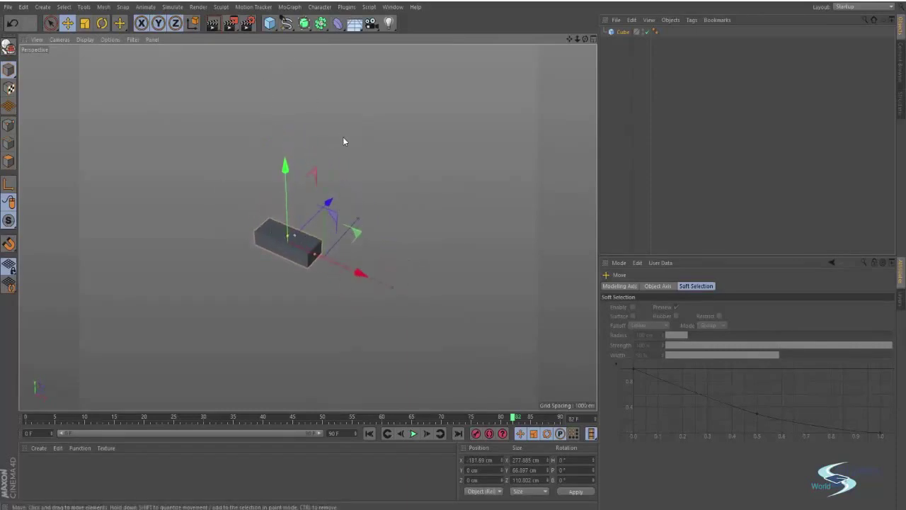
Step: Maximize the Top viewport from the four-view layout and hide its grid
key(F2)
key(F5)
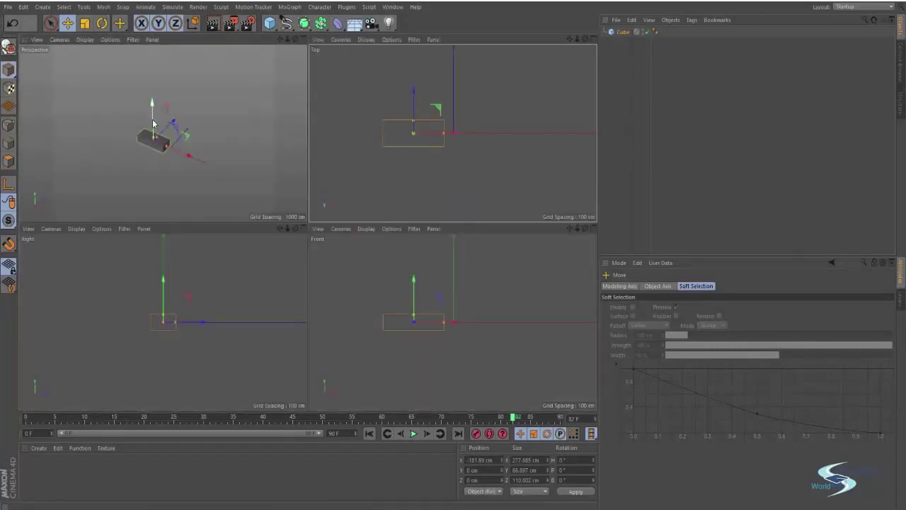
middle_click(339, 135)
scroll(311, 163, down, 2)
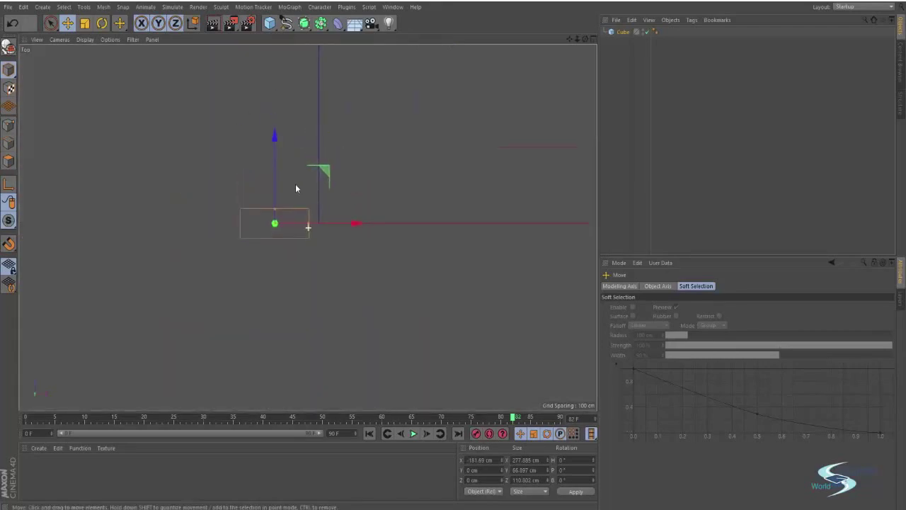
click(110, 40)
mouse_move(131, 40)
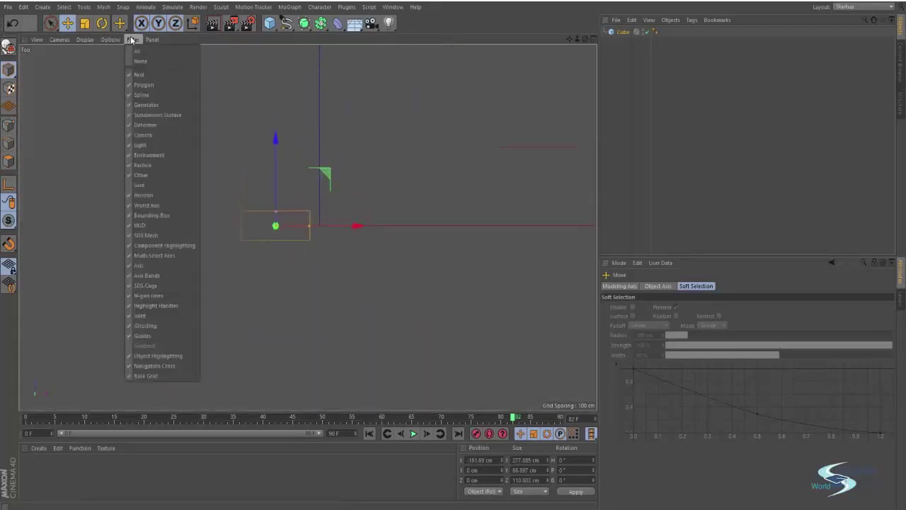
click(138, 185)
Step: Pan and zoom the Top view to frame the cube, leaving it deselected
scroll(265, 146, down, 2)
mouse_move(231, 138)
alt+middle_down()
mouse_move(237, 178)
mouse_move(222, 142)
alt+middle_up()
scroll(262, 166, up, 2)
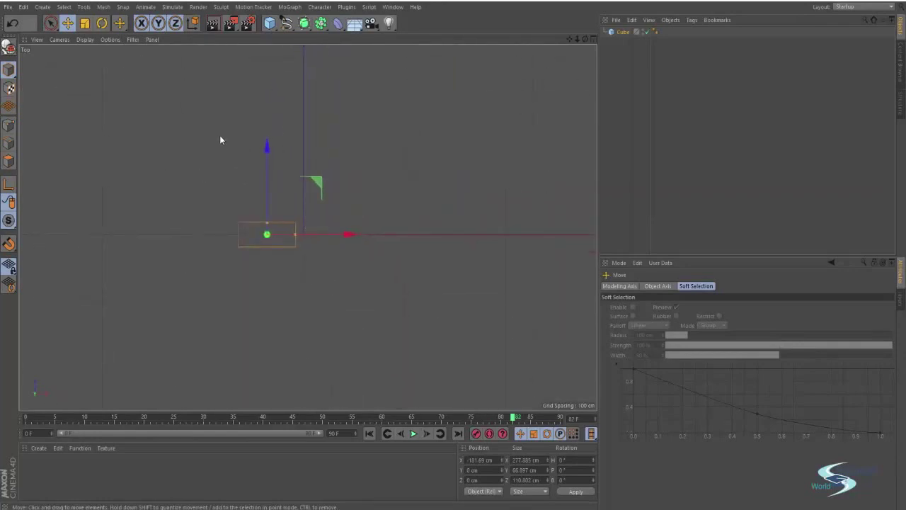
scroll(267, 218, up, 2)
scroll(246, 213, down, 3)
alt+middle_drag(247, 213, 237, 219)
click(217, 195)
click(269, 252)
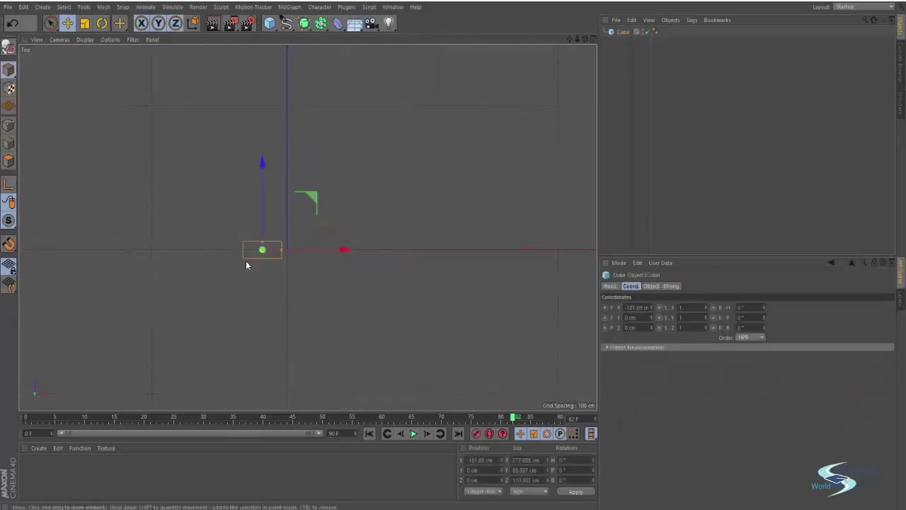
click(231, 208)
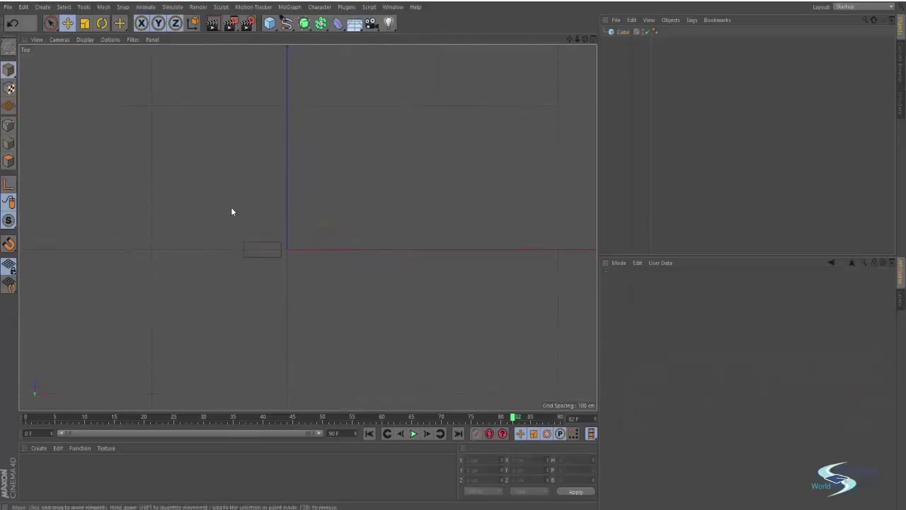
Step: Choose the Cubic spline tool and start the path with six points across the Top view
click(286, 23)
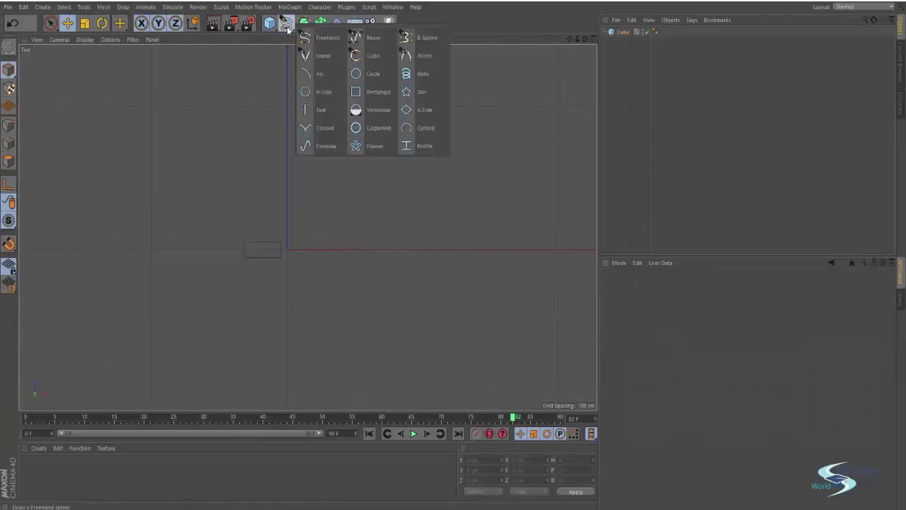
click(373, 57)
mouse_move(328, 186)
alt+middle_down()
mouse_move(310, 220)
mouse_move(317, 187)
alt+middle_up()
click(163, 257)
click(295, 286)
click(369, 191)
click(472, 267)
click(522, 127)
click(306, 126)
Step: Loop the path through eight more points ending on the left, then finish and deselect it
click(372, 290)
click(528, 316)
click(367, 161)
click(219, 172)
click(250, 74)
click(349, 303)
click(229, 218)
click(151, 213)
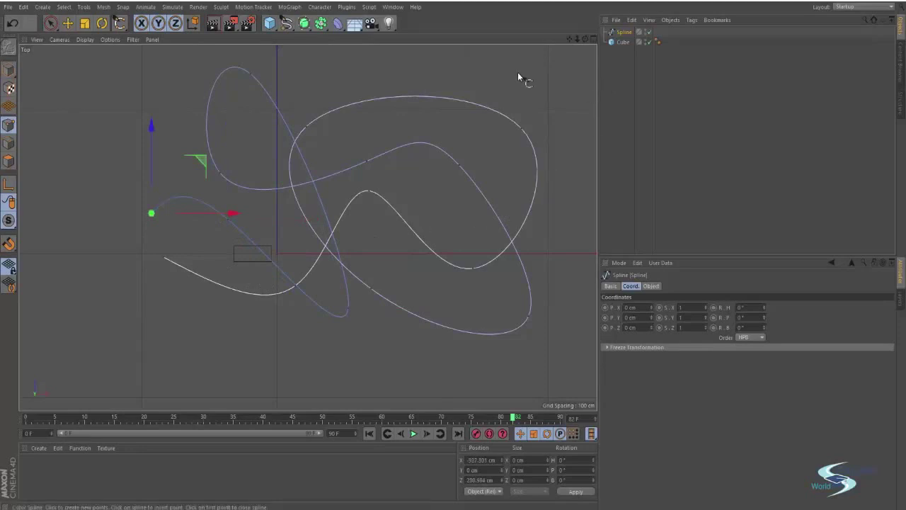
key(v)
mouse_move(543, 75)
click(571, 77)
click(221, 163)
Step: Select the cube in the Perspective view and open its CINEMA 4D Tags menu to Align to Spline
alt+middle_drag(366, 182, 398, 188)
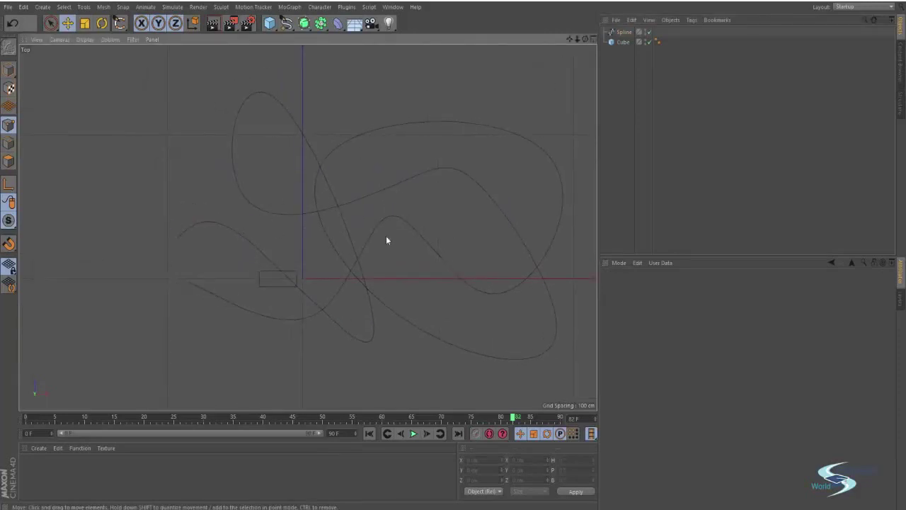
middle_click(399, 191)
middle_click(210, 125)
alt+drag(336, 243, 219, 242)
click(219, 242)
alt+drag(299, 205, 378, 227)
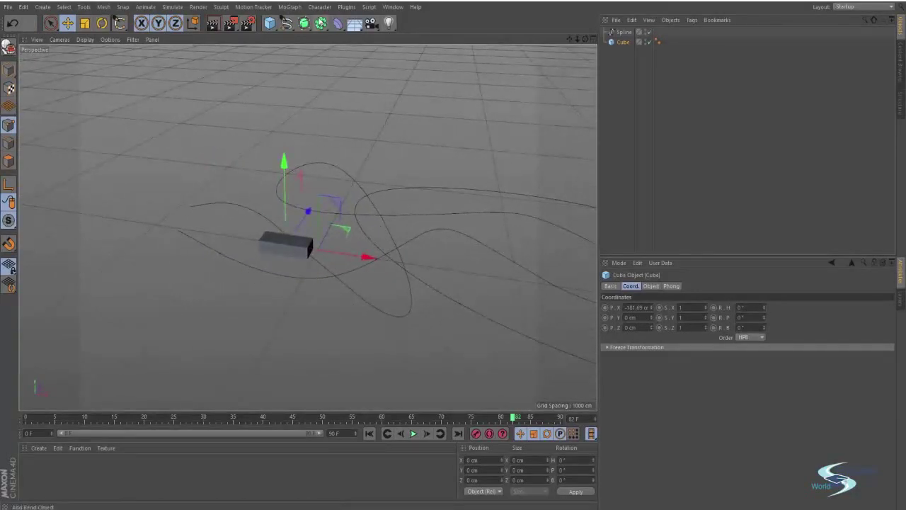
right_click(621, 44)
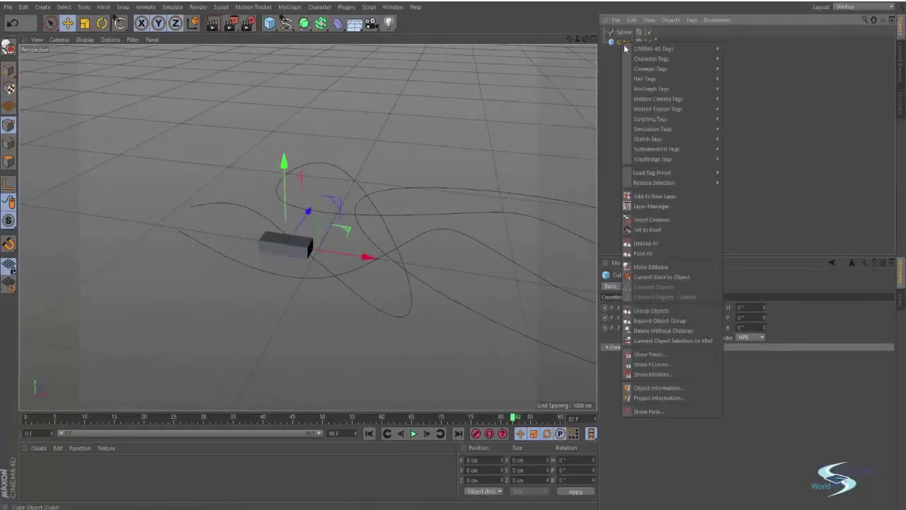
mouse_move(650, 51)
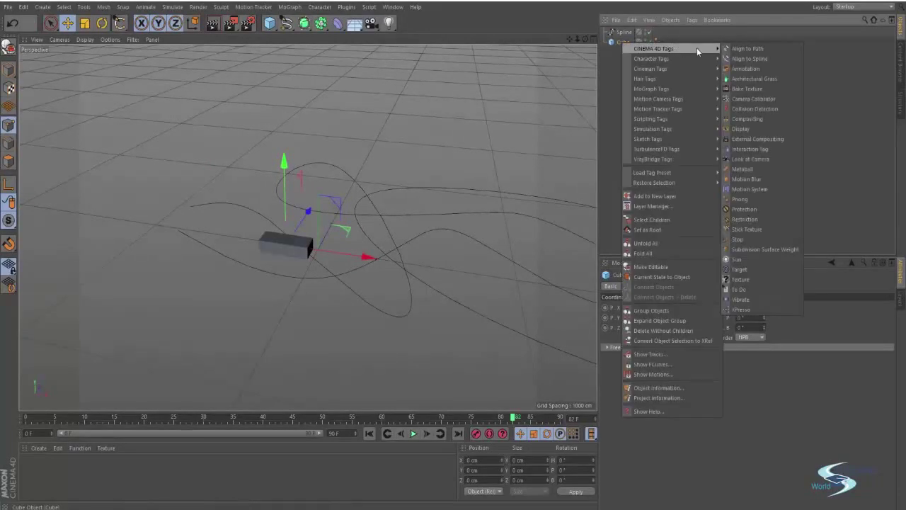
Step: Apply the Align to Spline tag to the Cube
click(748, 59)
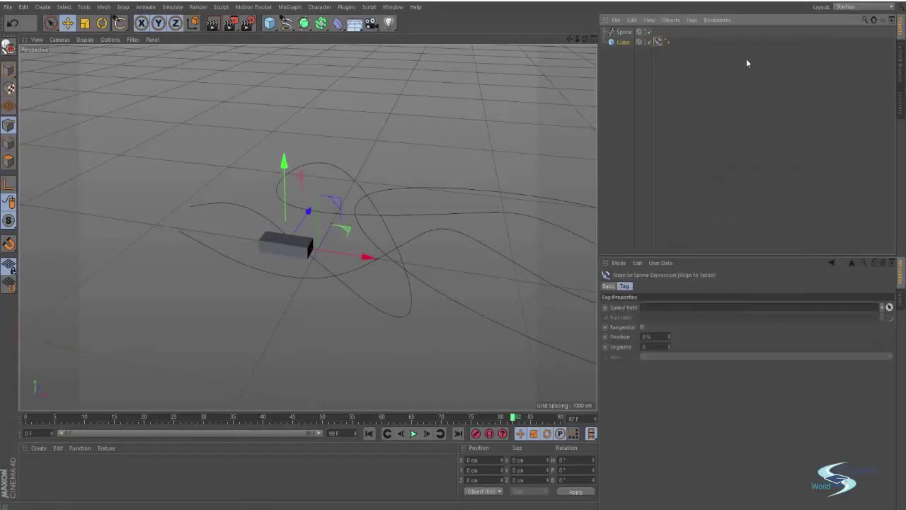
click(621, 63)
click(622, 43)
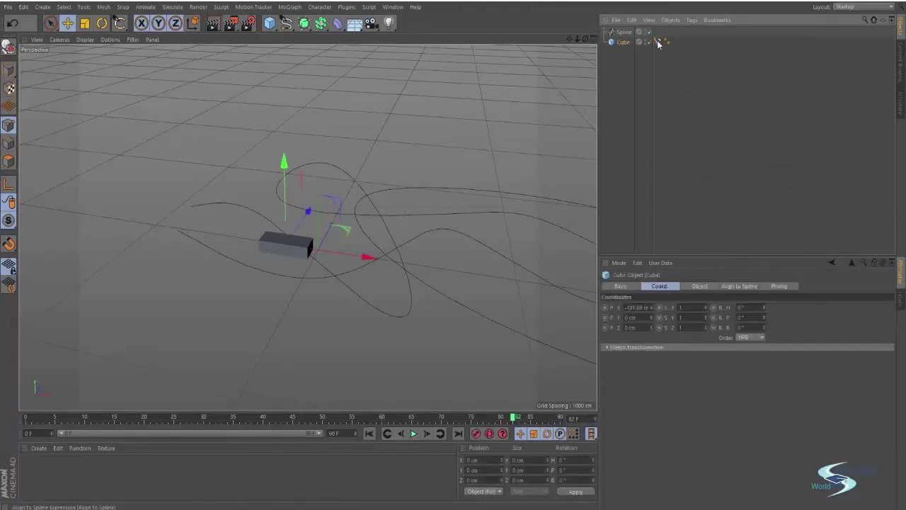
right_click(613, 45)
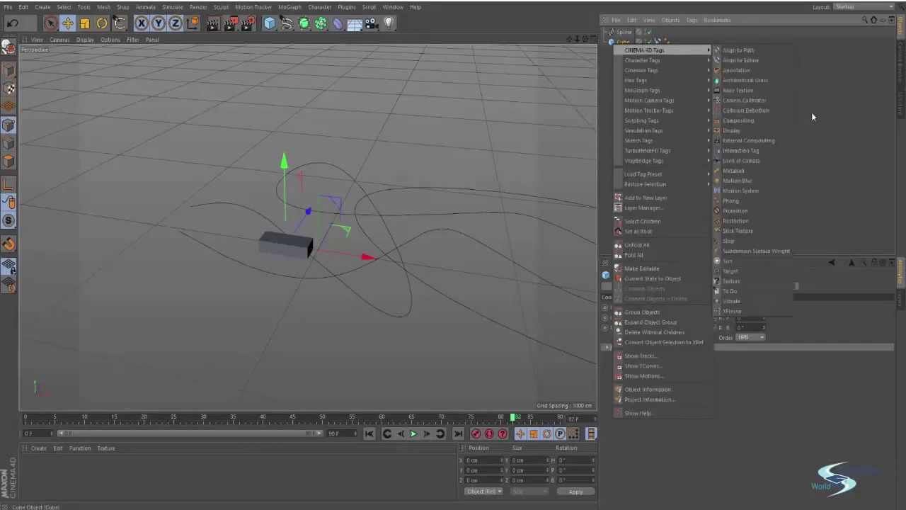
click(825, 101)
Step: Assign Spline as the tag's Spline Path and slide the cube to 29% Position
click(658, 41)
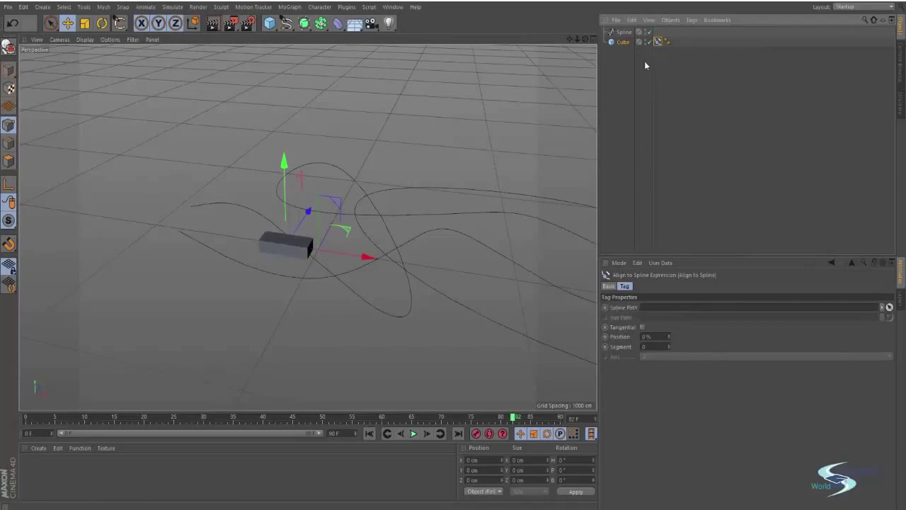
drag(623, 32, 656, 308)
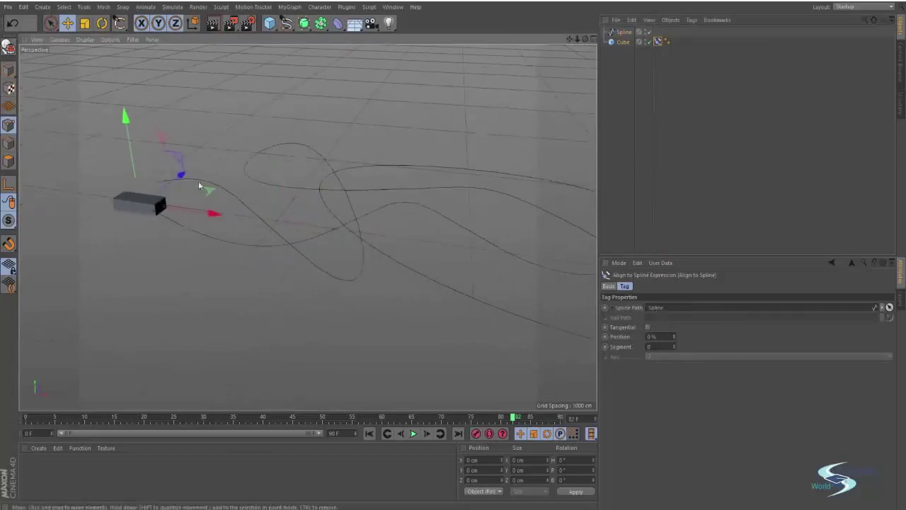
alt+drag(198, 181, 244, 219)
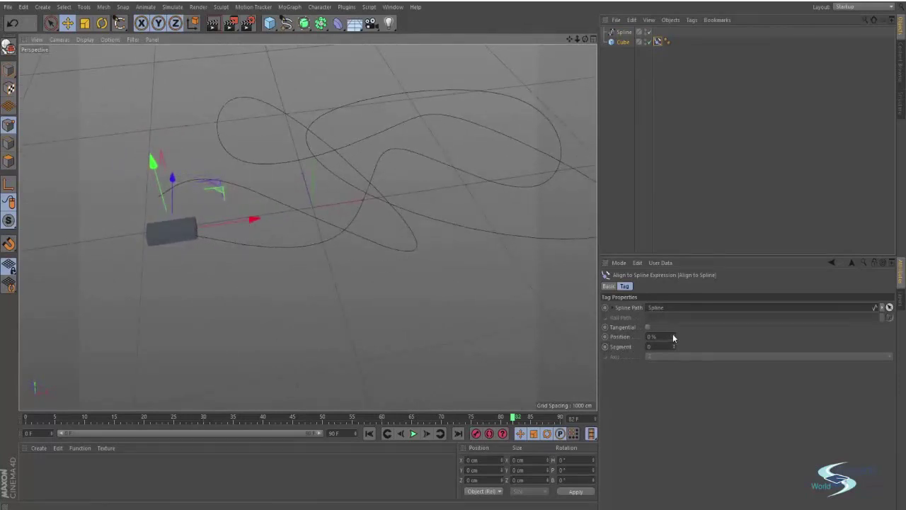
drag(674, 334, 589, 336)
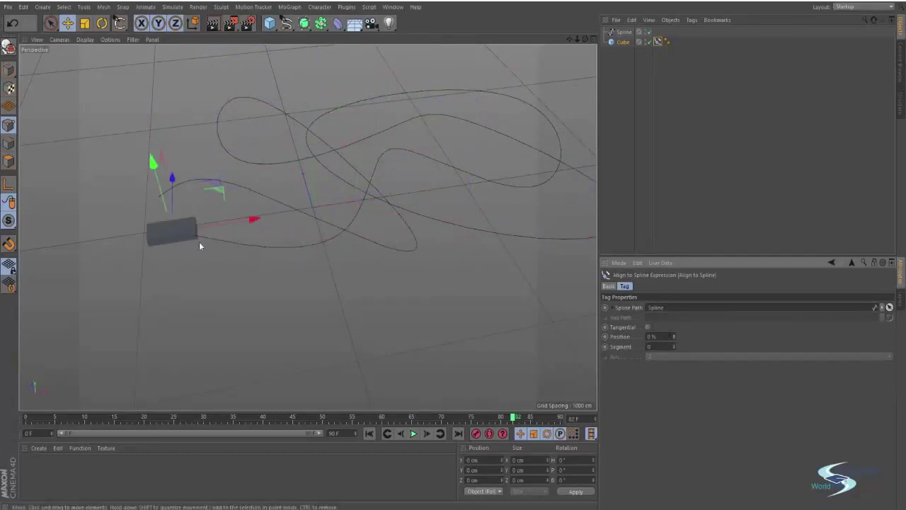
Step: Enable Tangential on the Align to Spline tag and test sliding the cube's Position back to 0%
mouse_move(320, 172)
alt+mouse_down()
mouse_move(352, 202)
mouse_move(351, 172)
alt+mouse_up()
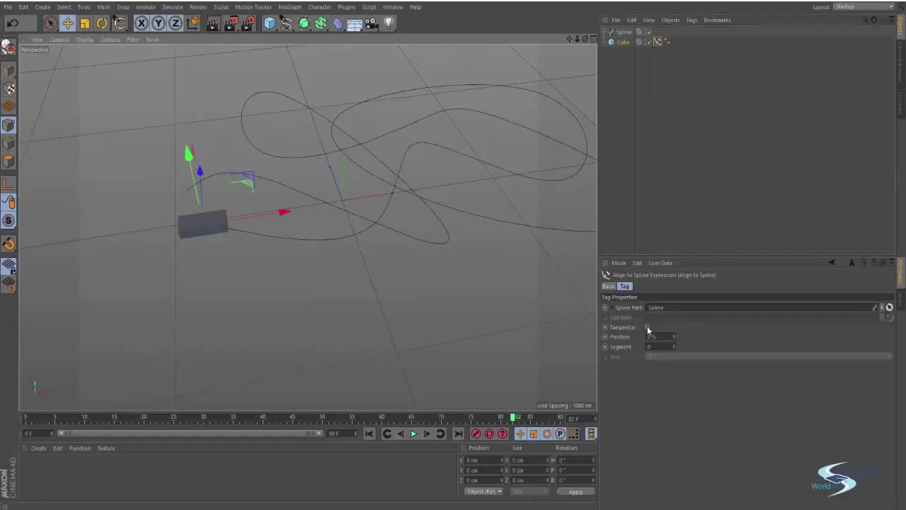
click(647, 327)
scroll(163, 208, up, 3)
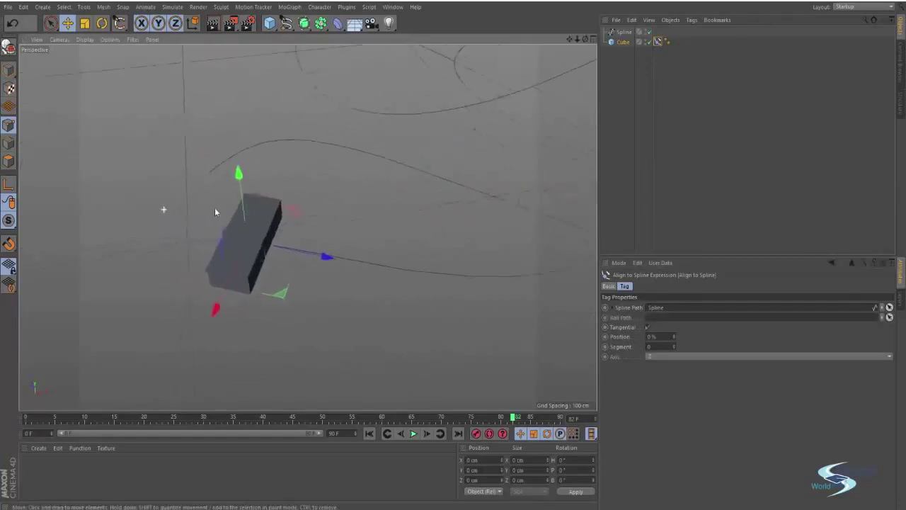
alt+drag(164, 209, 309, 227)
mouse_move(674, 338)
mouse_down()
mouse_move(673, 283)
mouse_move(673, 339)
mouse_up()
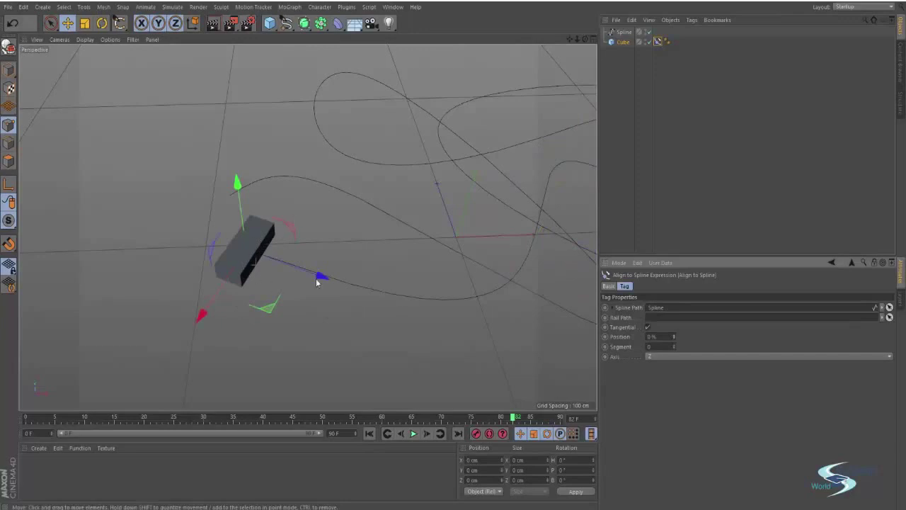
Step: Group the Cube under a new Null with Alt+G
click(624, 42)
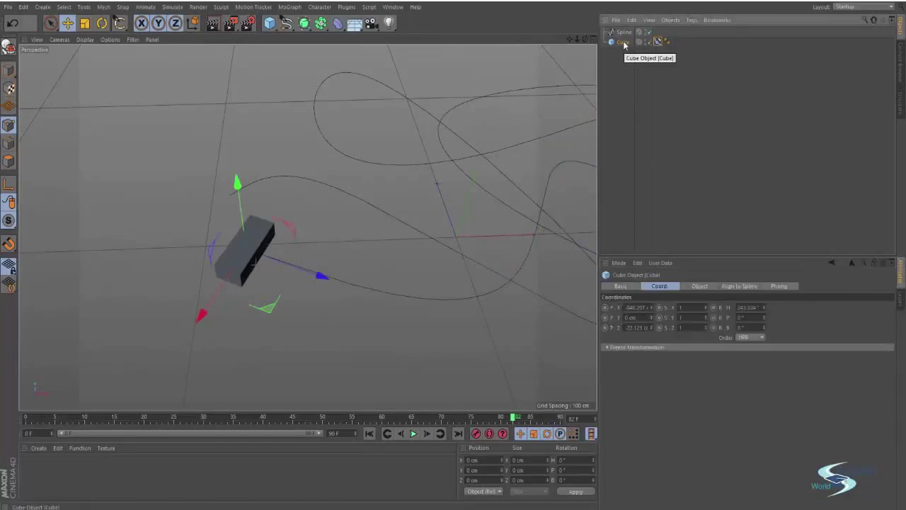
drag(285, 23, 296, 35)
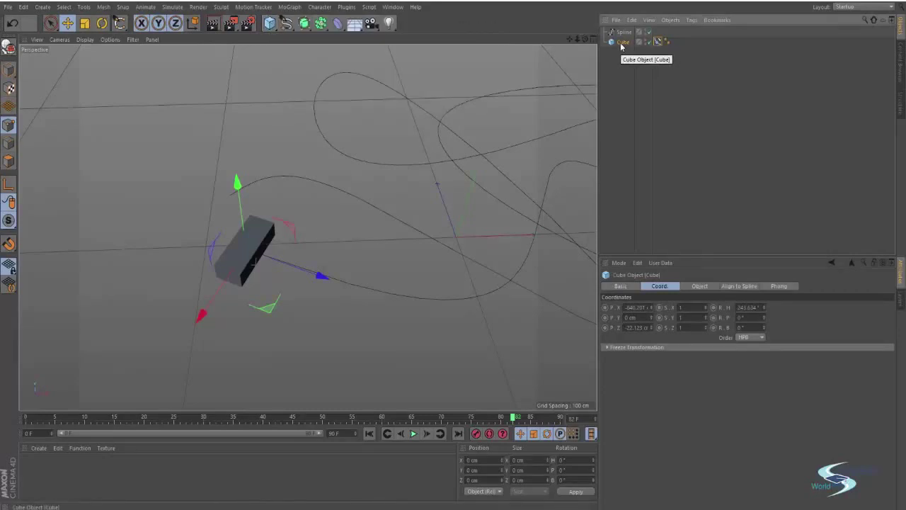
key(alt+g)
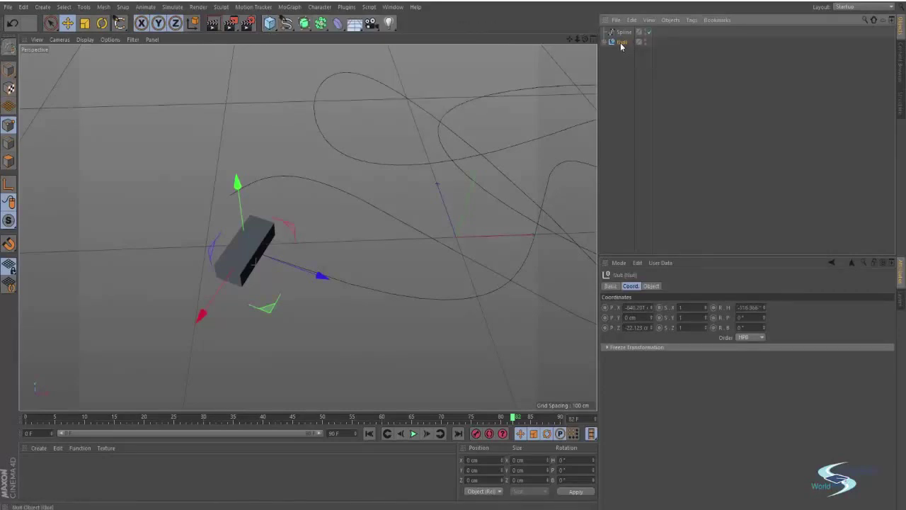
Step: Move the Align to Spline tag from the Cube onto the Null
click(603, 44)
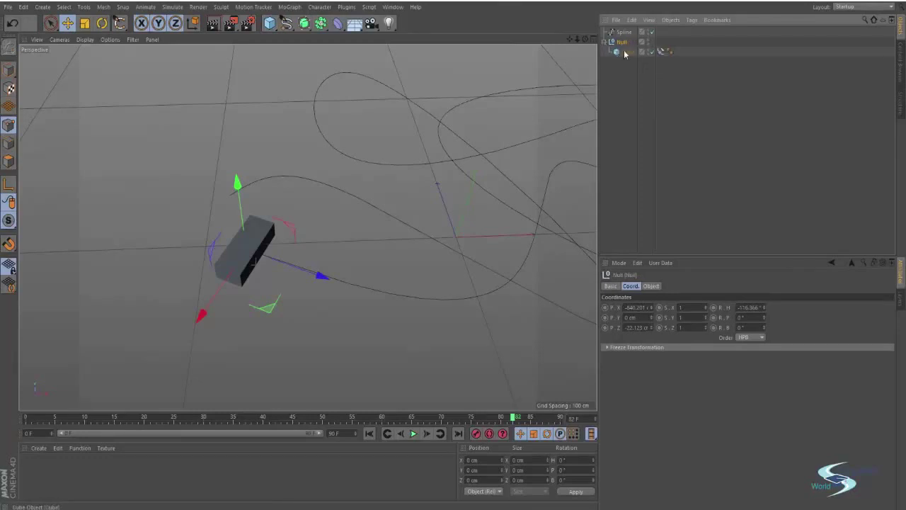
click(627, 52)
click(660, 52)
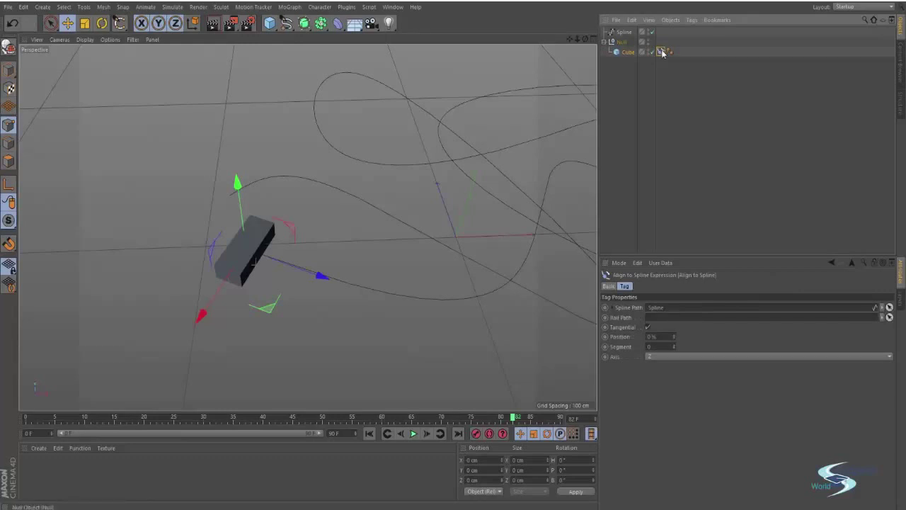
drag(660, 52, 660, 41)
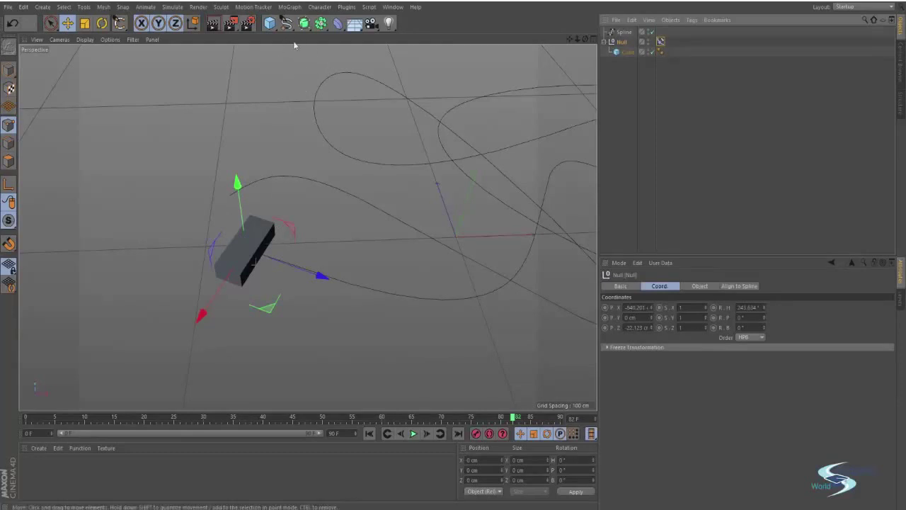
mouse_move(269, 23)
mouse_down()
mouse_move(289, 37)
mouse_move(272, 24)
mouse_up()
alt+drag(570, 158, 532, 165)
click(627, 53)
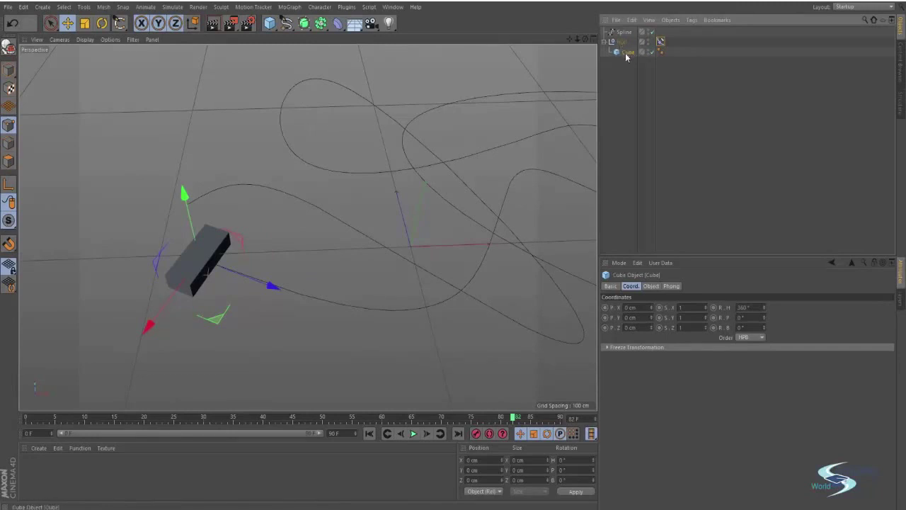
key(r)
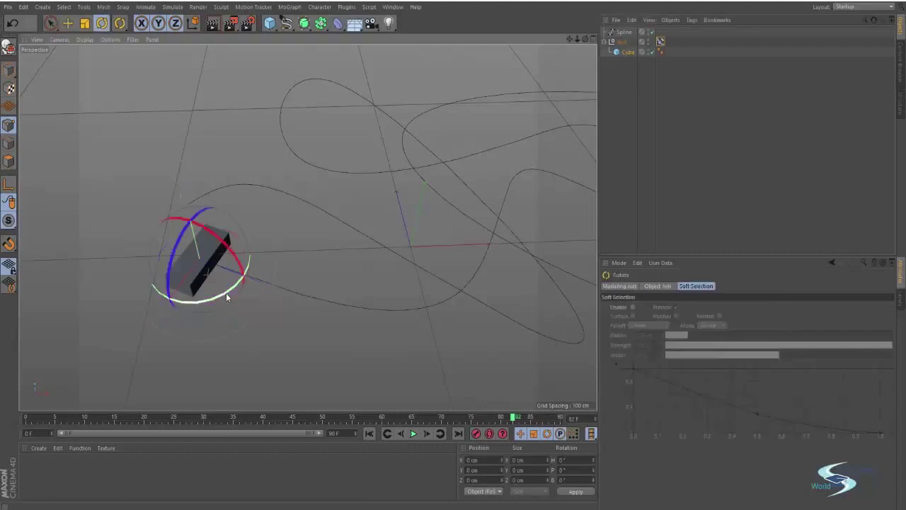
drag(226, 292, 259, 226)
key(ctrl+z)
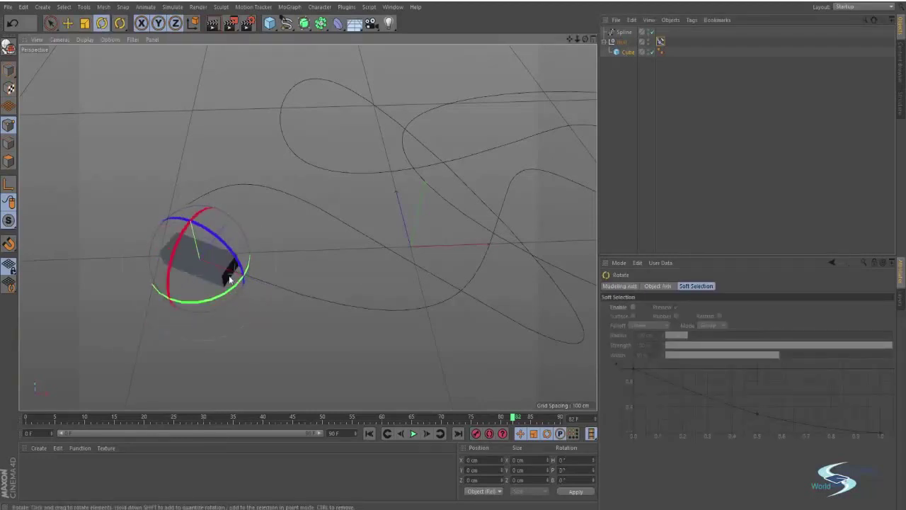
click(621, 113)
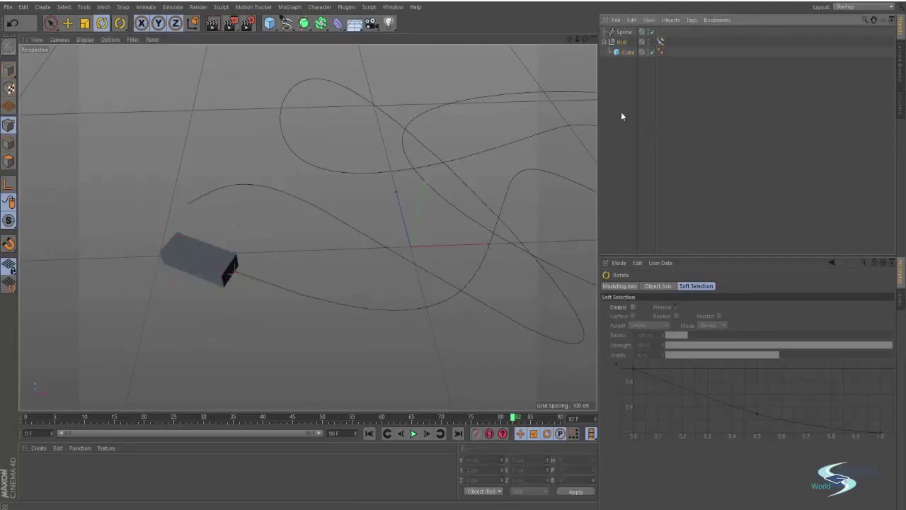
click(661, 42)
drag(673, 335, 701, 335)
alt+drag(496, 196, 320, 248)
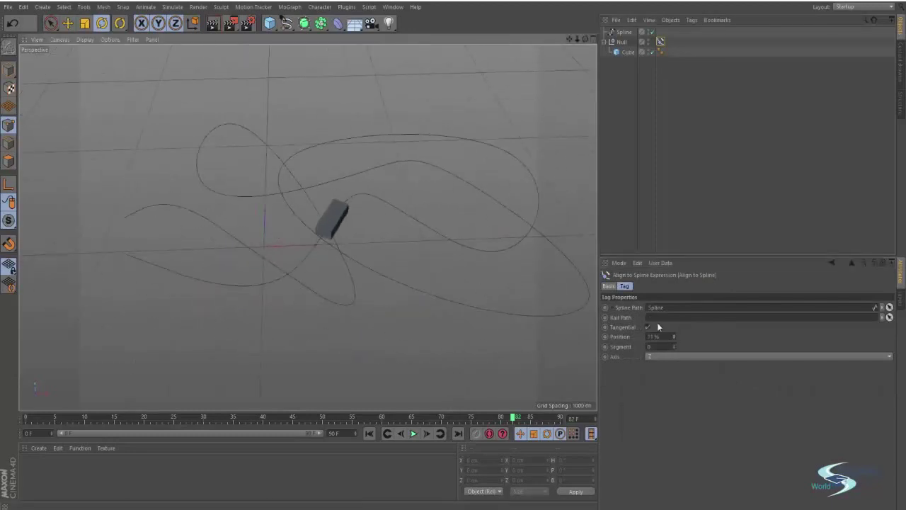
mouse_move(674, 337)
mouse_down()
mouse_move(810, 336)
mouse_move(662, 337)
mouse_up()
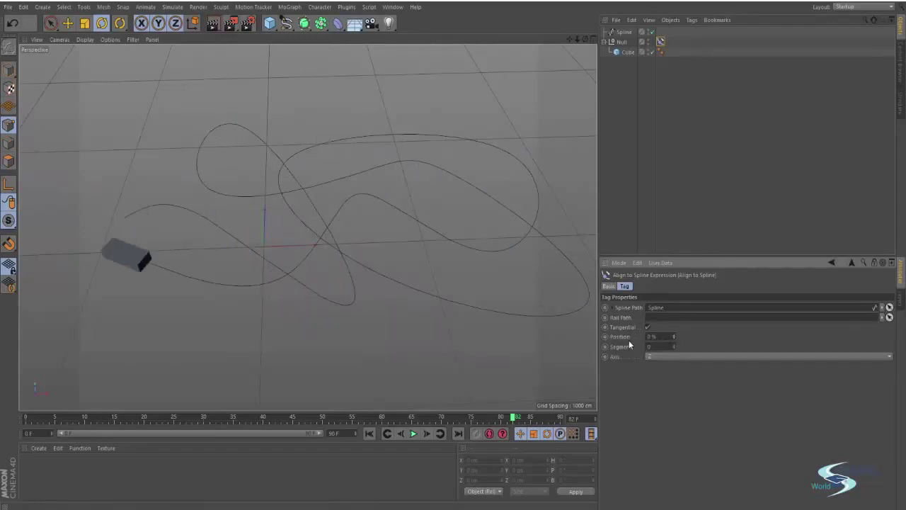
Step: Set the scene's end frame to 250 and show all frames in the timeline
drag(516, 417, 25, 415)
double_click(334, 433)
text(250)
key(Return)
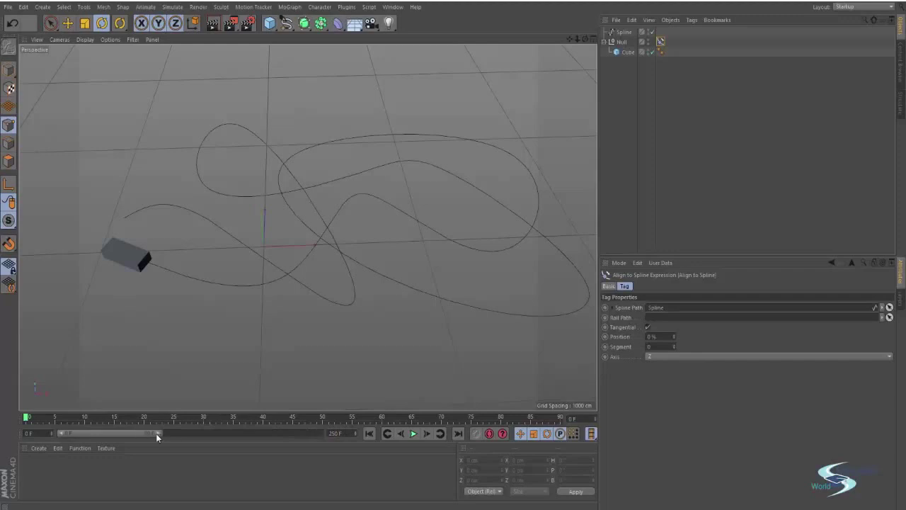
drag(156, 433, 318, 433)
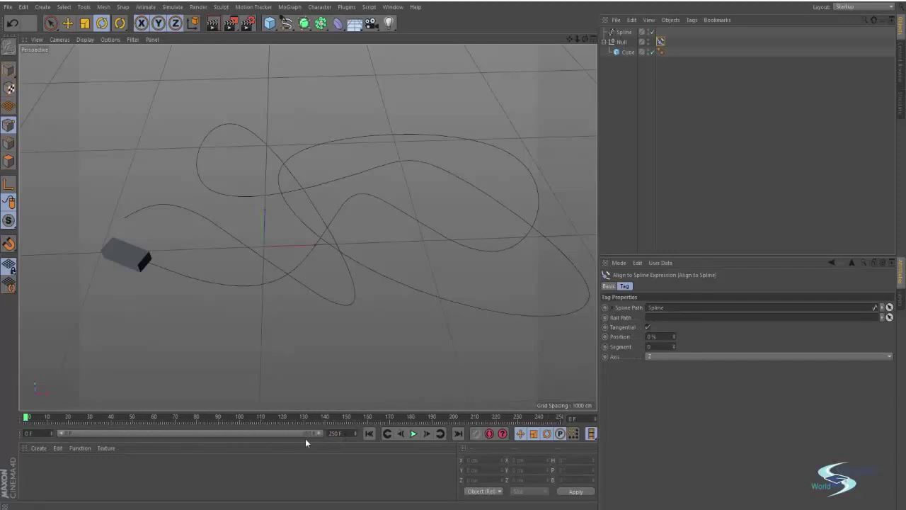
Step: Keyframe the tag's Position at 0% on frame 0 and 100% on frame 250
ctrl+click(606, 337)
drag(31, 416, 561, 419)
click(619, 336)
text(100)
key(Return)
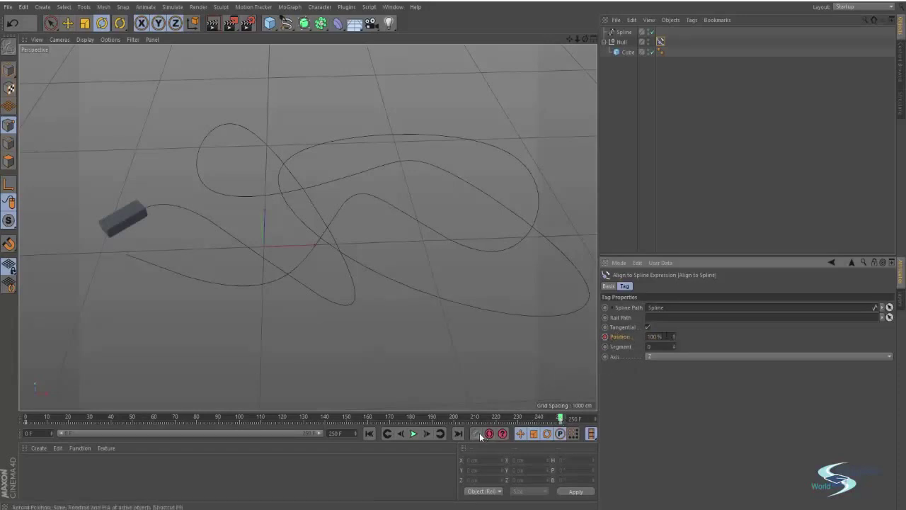
drag(521, 419, 26, 418)
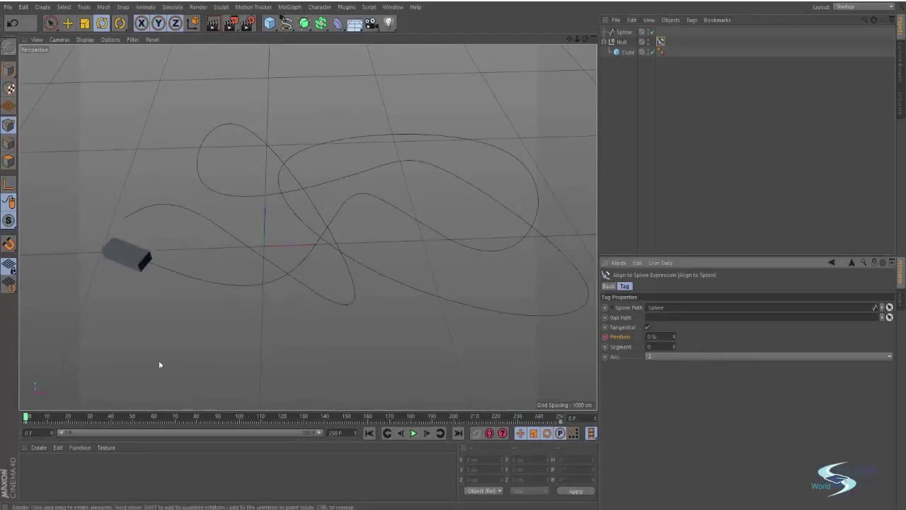
Step: Play the animation to watch the cube ride the spline, then stop playback
click(415, 434)
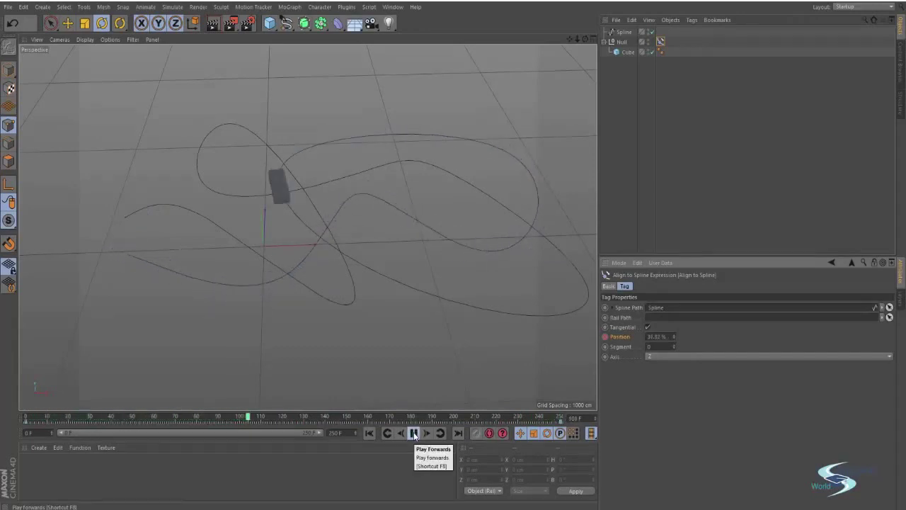
click(414, 433)
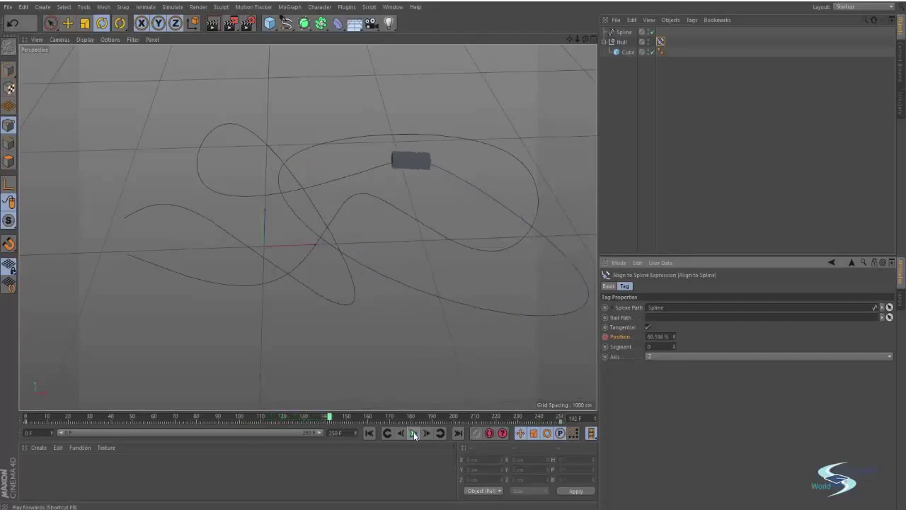
Step: Add a new Cube primitive and remove the Spline, Null and its child cube
click(269, 23)
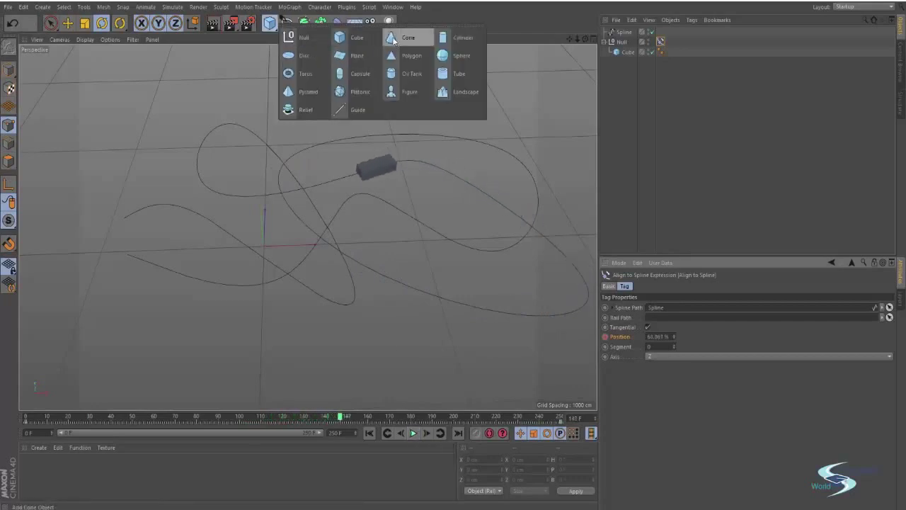
click(348, 37)
alt+drag(305, 230, 392, 221)
alt+drag(330, 210, 318, 192)
key(e)
key(ctrl+z)
key(ctrl+z)
key(ctrl+z)
key(ctrl+z)
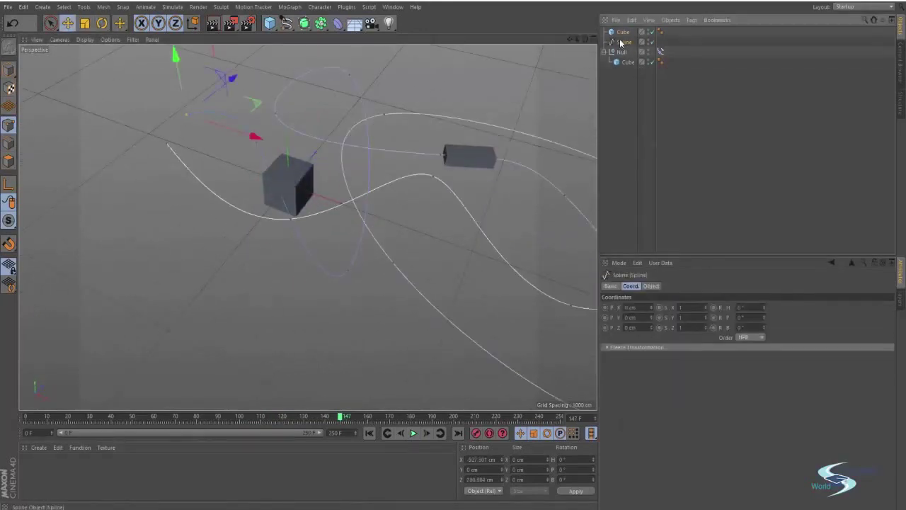
Step: Scale the new cube into a flat box of about 511.2 × 340.7 × 411.5 cm
click(297, 178)
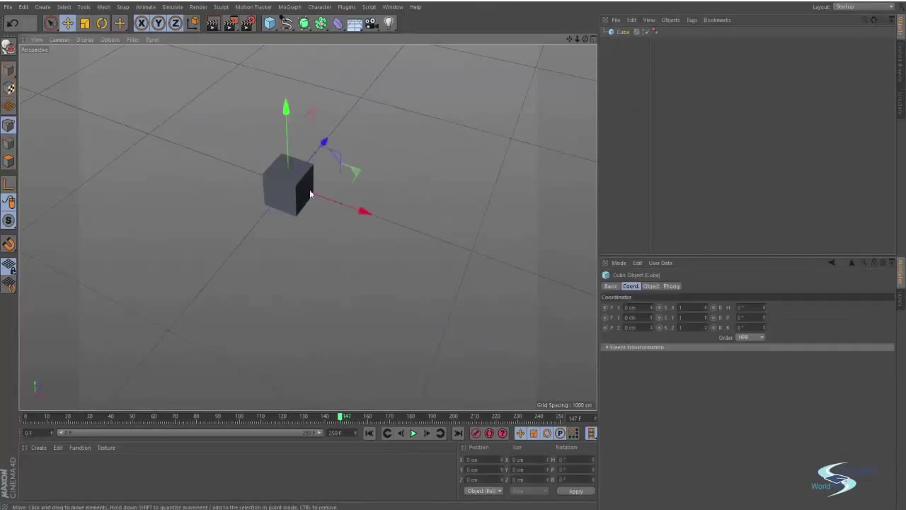
key(r)
mouse_move(303, 177)
mouse_down()
mouse_move(299, 168)
mouse_move(286, 172)
mouse_up()
Step: At frame 0, try moving and turning the box to the right, then undo it
key(e)
click(122, 416)
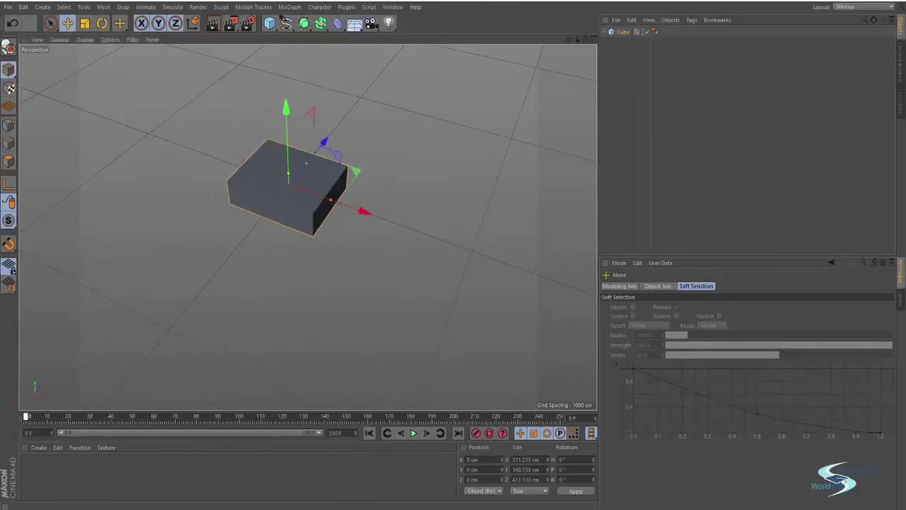
alt+drag(41, 381, 422, 410)
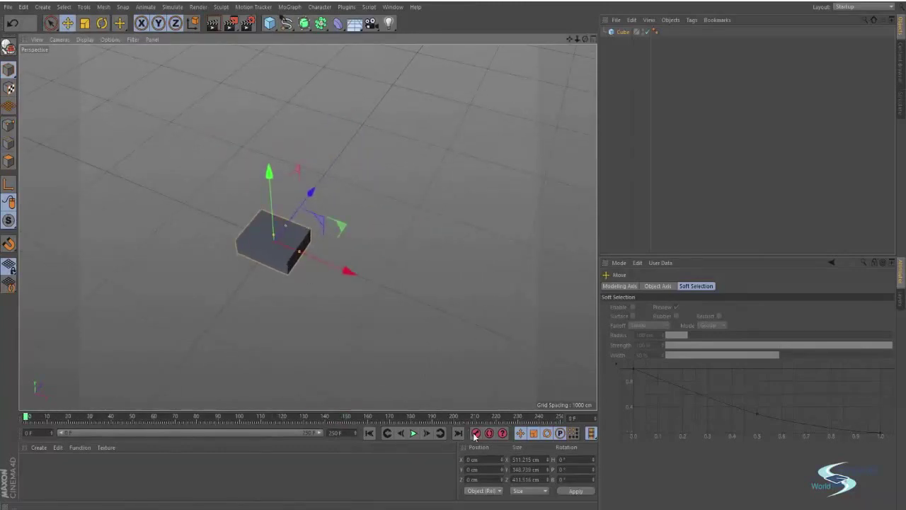
alt+middle_drag(495, 271, 374, 293)
drag(326, 254, 515, 263)
key(r)
drag(464, 322, 488, 320)
key(ctrl+z)
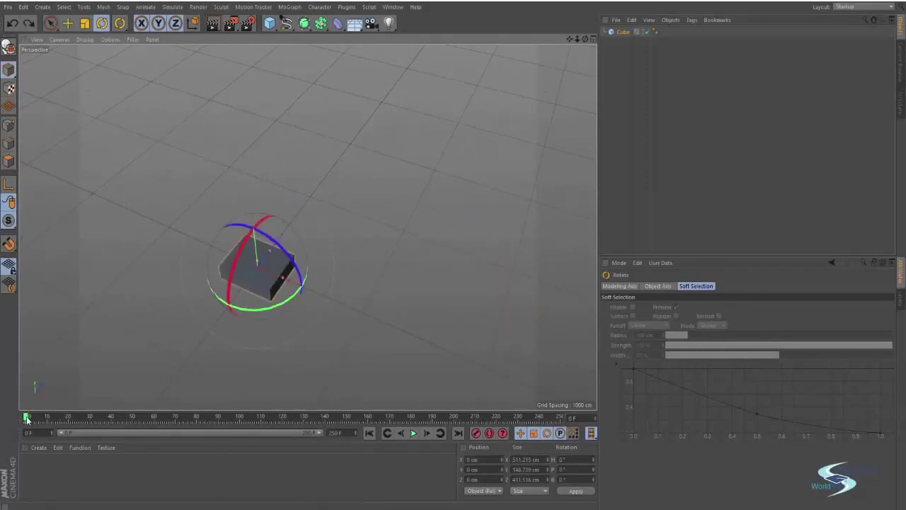
Step: Advance the timeline and pose the box up and back at about 134° heading, then undo it
drag(26, 418, 61, 419)
key(e)
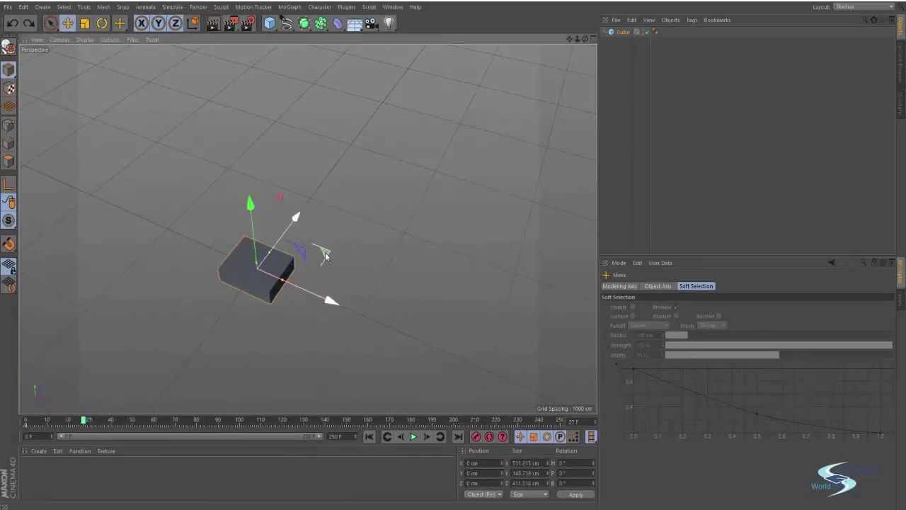
drag(324, 257, 469, 333)
key(r)
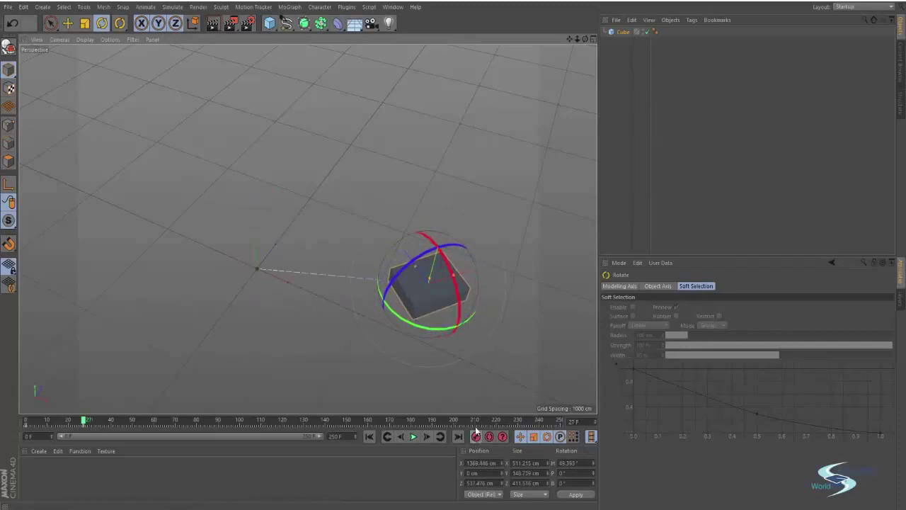
key(e)
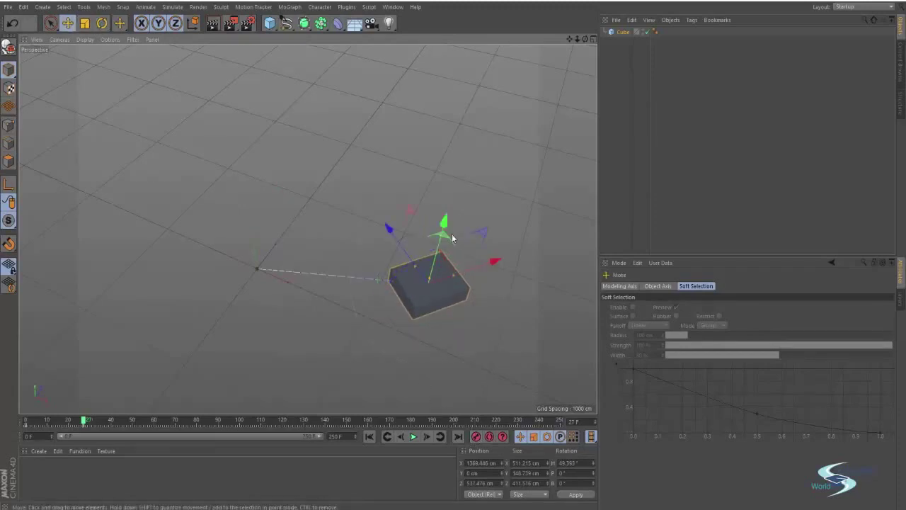
drag(451, 237, 480, 132)
key(r)
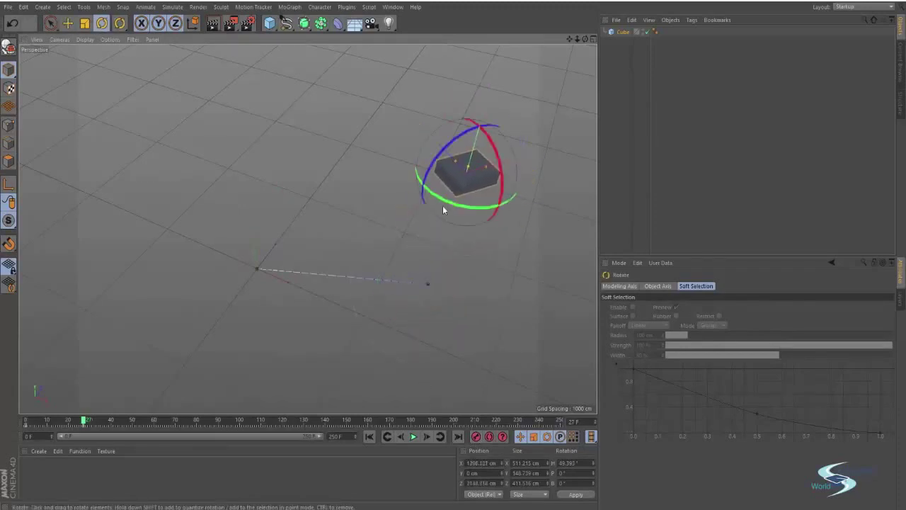
drag(446, 200, 523, 206)
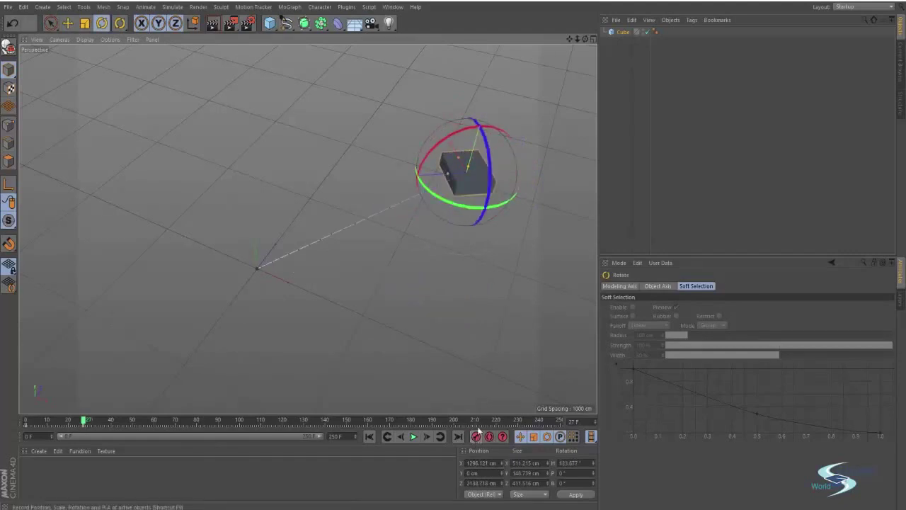
key(ctrl+z)
key(ctrl+z)
Step: Step back one frame, move the box up and back, turn it, and record a keyframe
key(f)
key(e)
drag(444, 238, 445, 124)
key(r)
drag(426, 205, 506, 186)
click(476, 436)
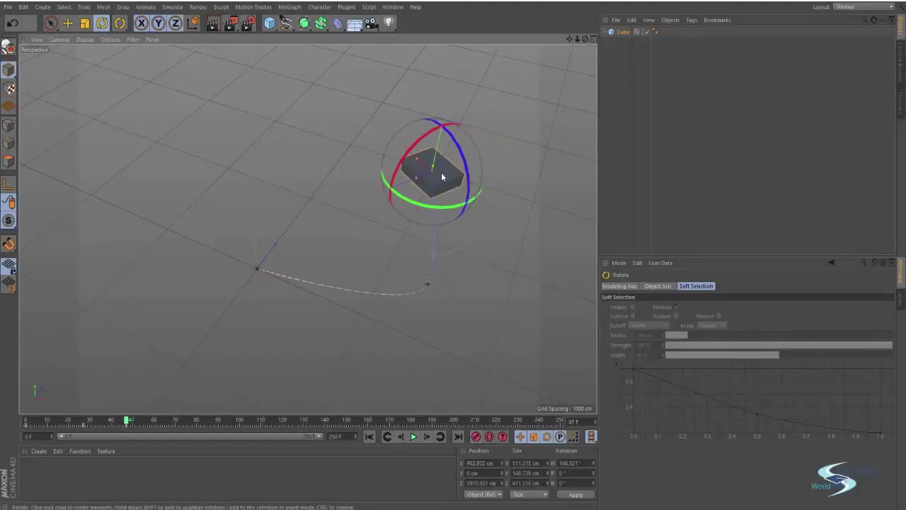
Step: At about frame 76, move the box to the upper left and turn its heading to about 204°
drag(149, 423, 188, 421)
key(e)
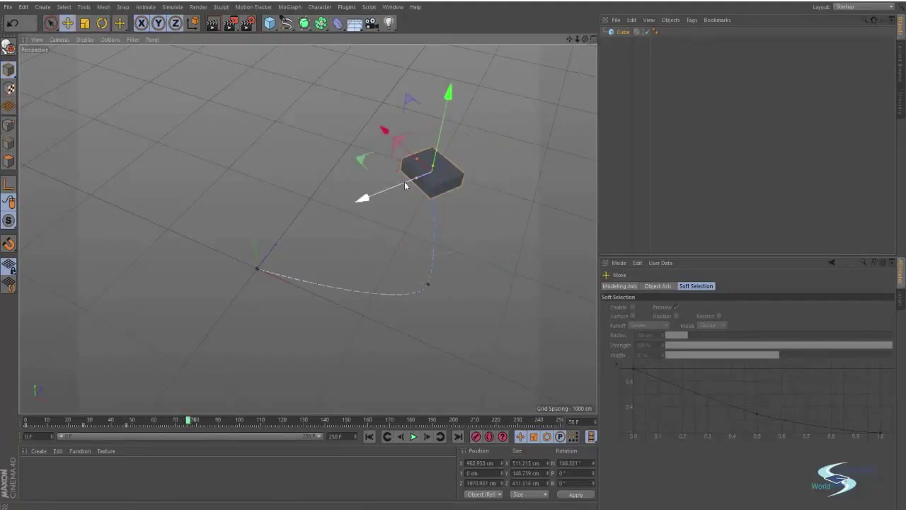
drag(365, 161, 179, 129)
key(r)
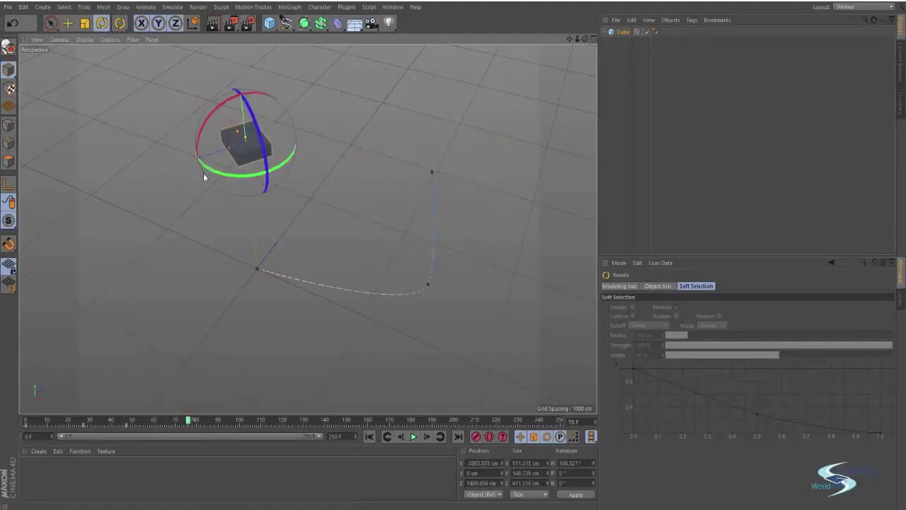
drag(223, 176, 318, 92)
drag(188, 423, 252, 421)
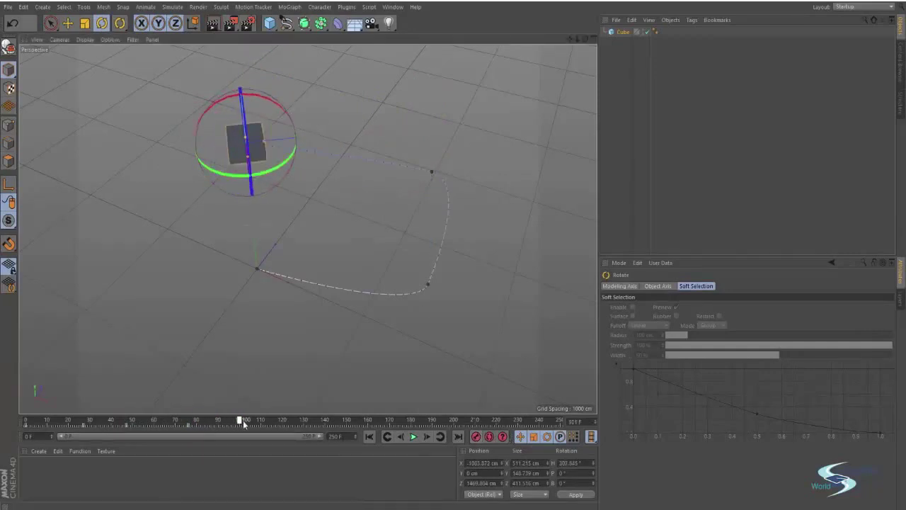
Step: At frame 106, move the box toward the grid's middle and tumble it into a tilted pose
key(e)
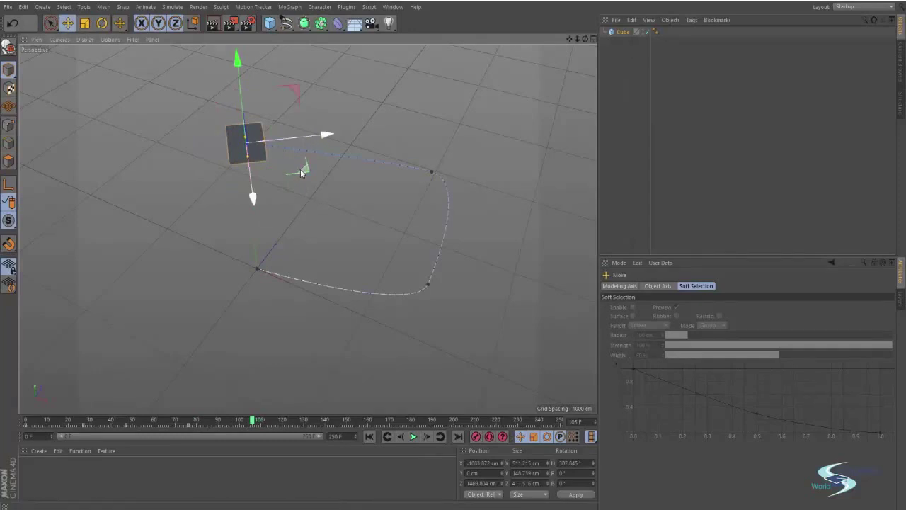
drag(303, 164, 409, 246)
key(r)
drag(482, 357, 86, 124)
drag(332, 176, 297, 278)
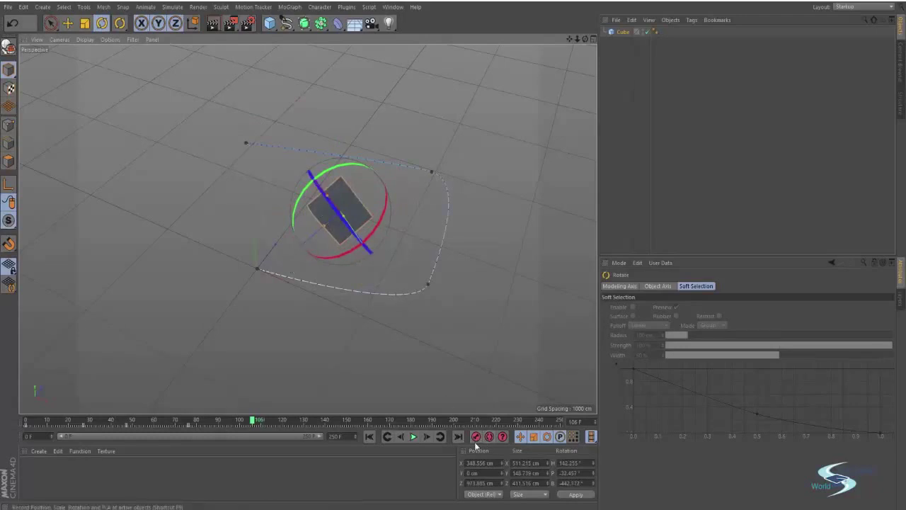
Step: Play the animation from frame 0 to check the path, stop it, and reselect the cube
click(384, 439)
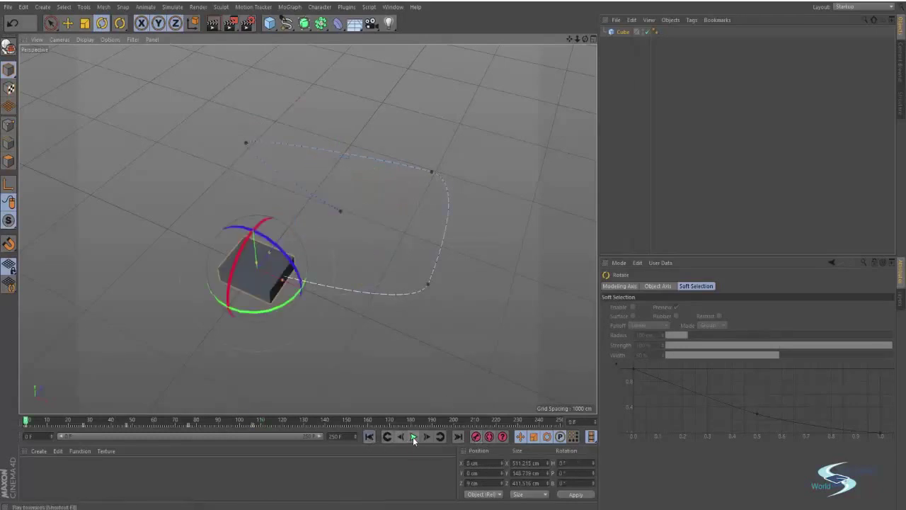
click(643, 169)
click(415, 437)
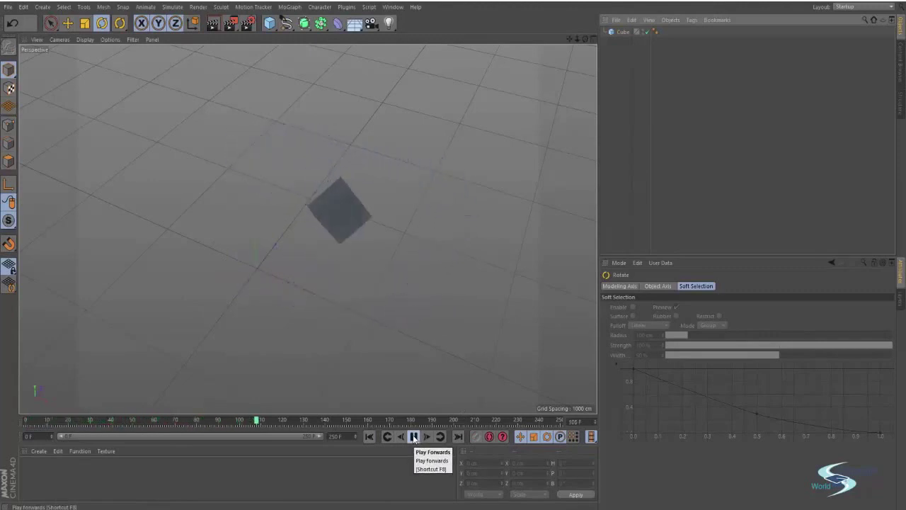
click(414, 436)
alt+drag(339, 205, 366, 191)
click(336, 207)
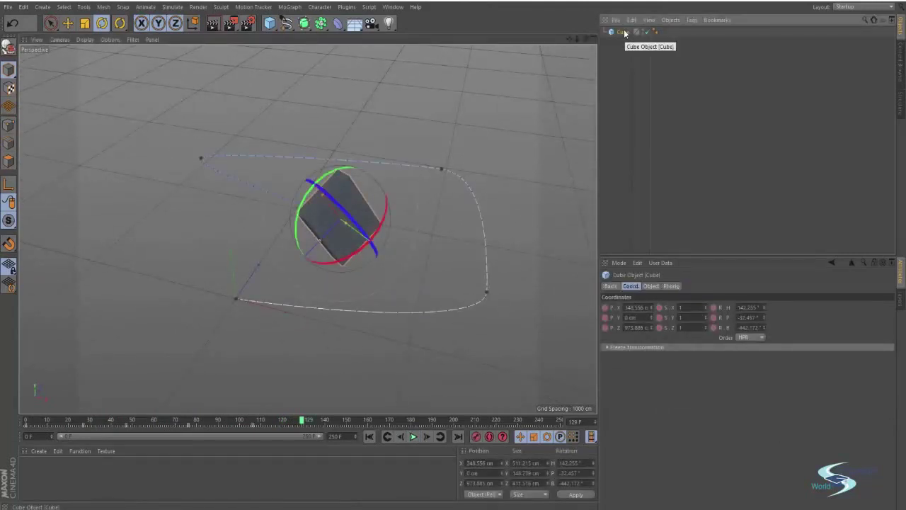
Step: Delete the animated flat box, leaving no objects in the scene
key(Delete)
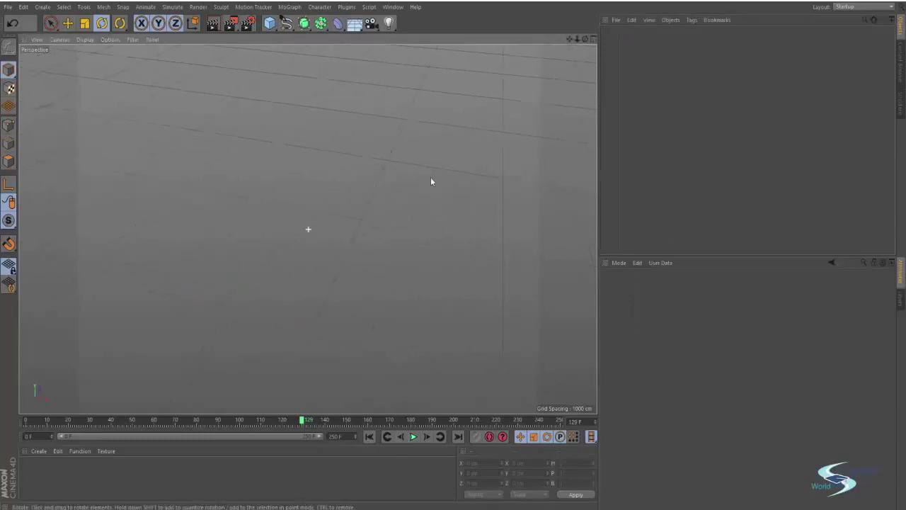